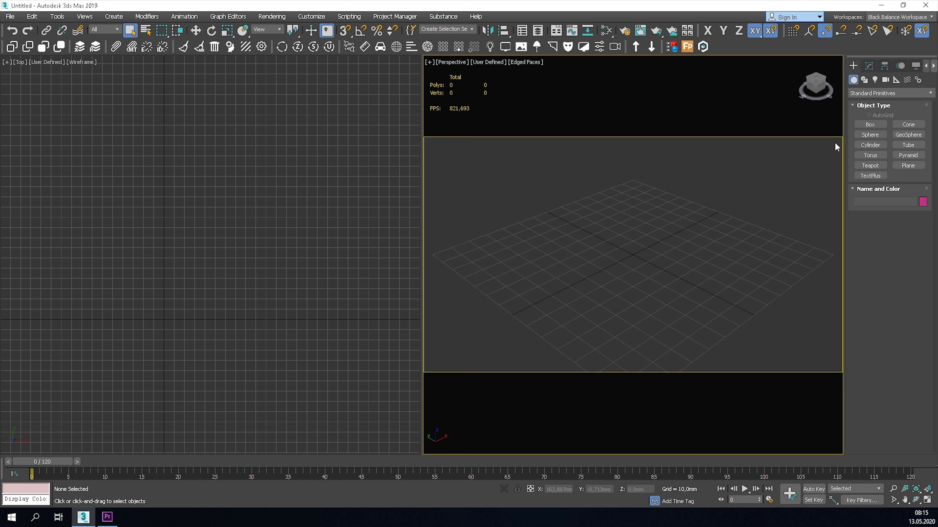
Create a GrowFX2 plant object (Exlevel category) and reset its X and Y position to 0
click(854, 93)
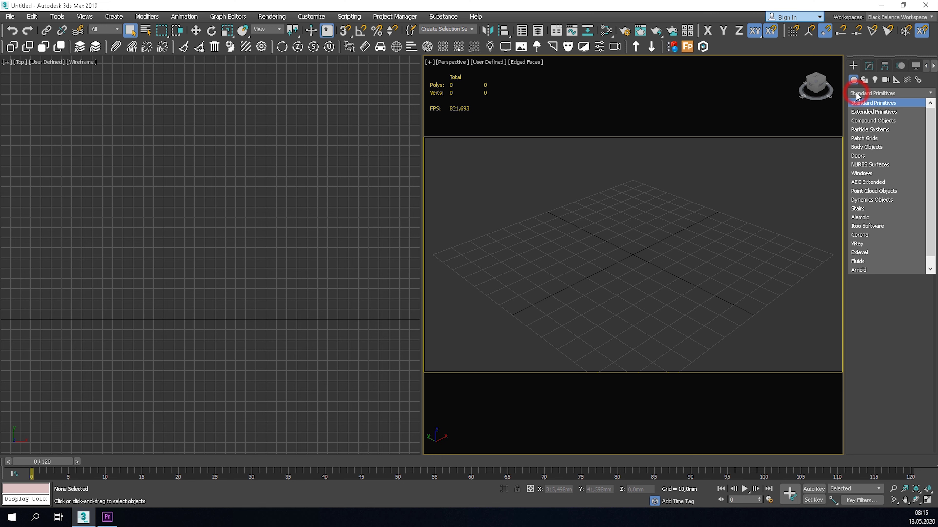
click(865, 254)
click(869, 122)
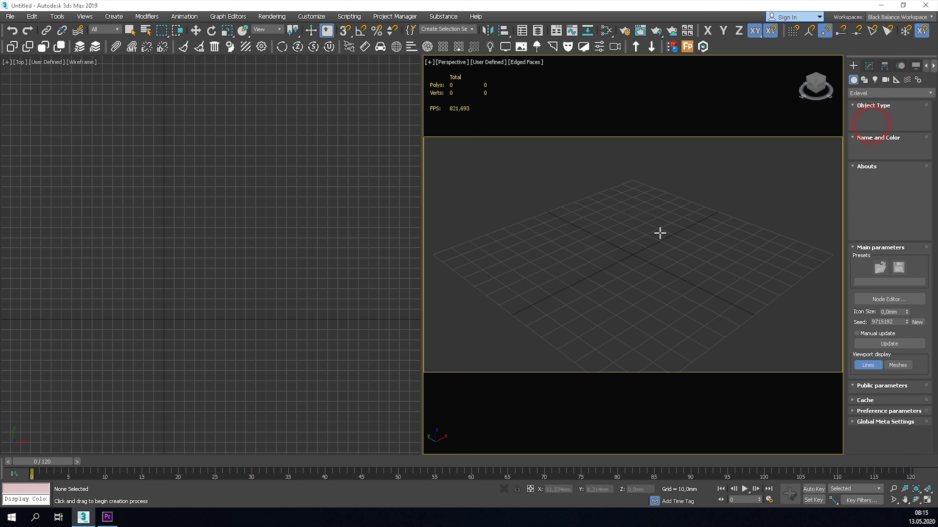
click(653, 255)
key(w)
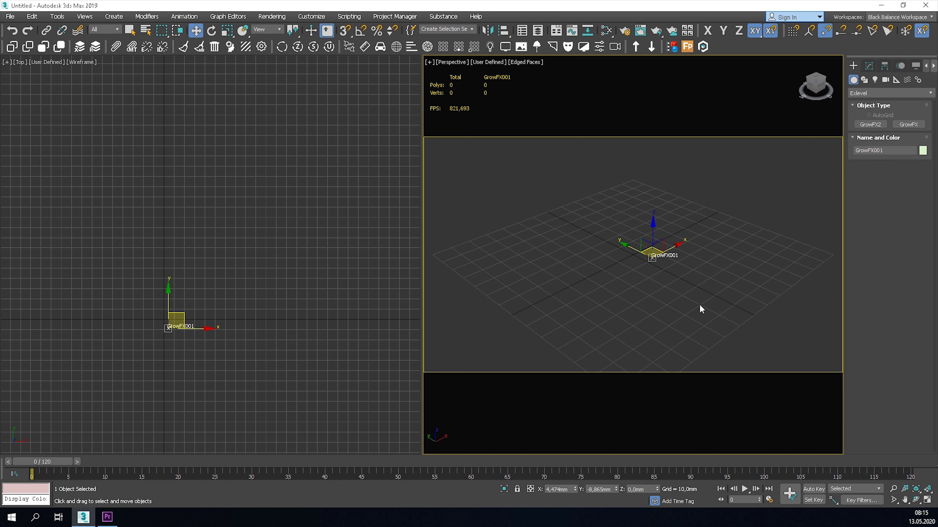
right_click(575, 490)
right_click(616, 490)
scroll(669, 307, up, 4)
alt+middle_drag(660, 284, 694, 277)
Set the GrowFX001 icon size to 2,0mm in the Modify panel
click(869, 65)
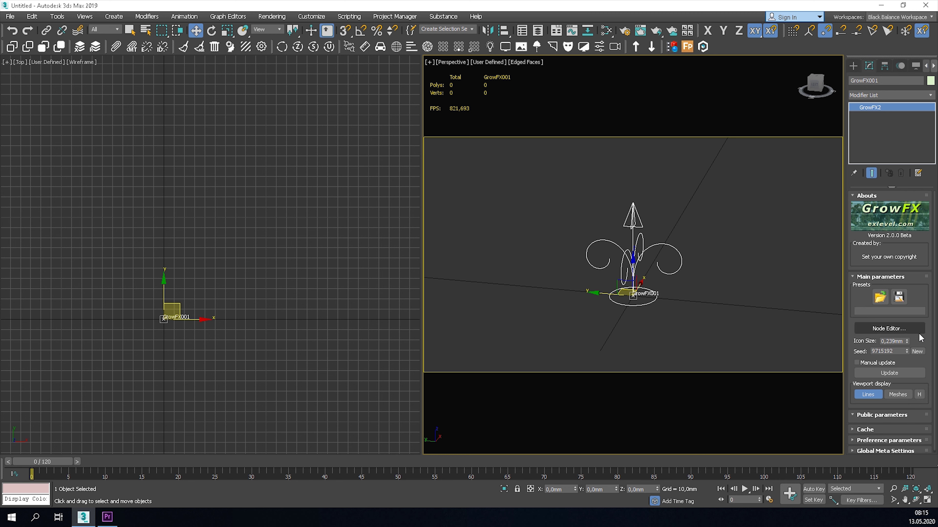
double_click(903, 342)
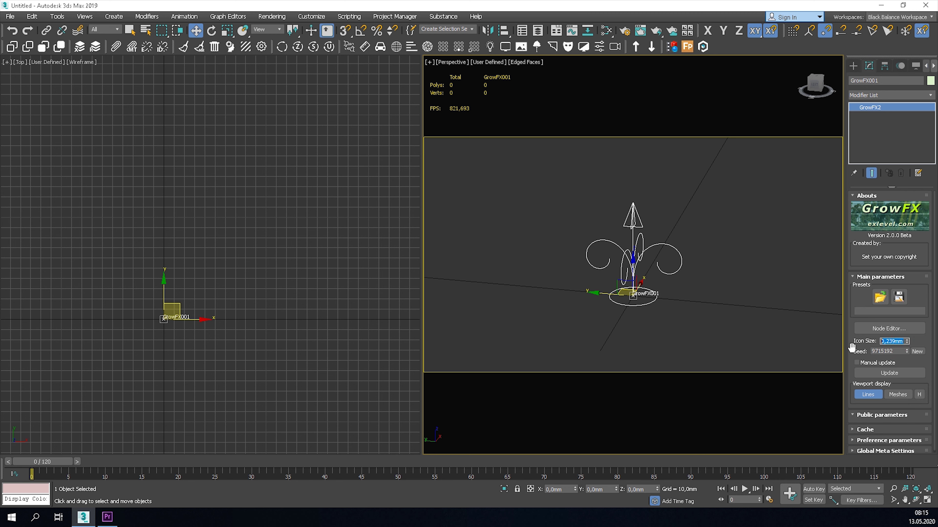
text(10)
key(Return)
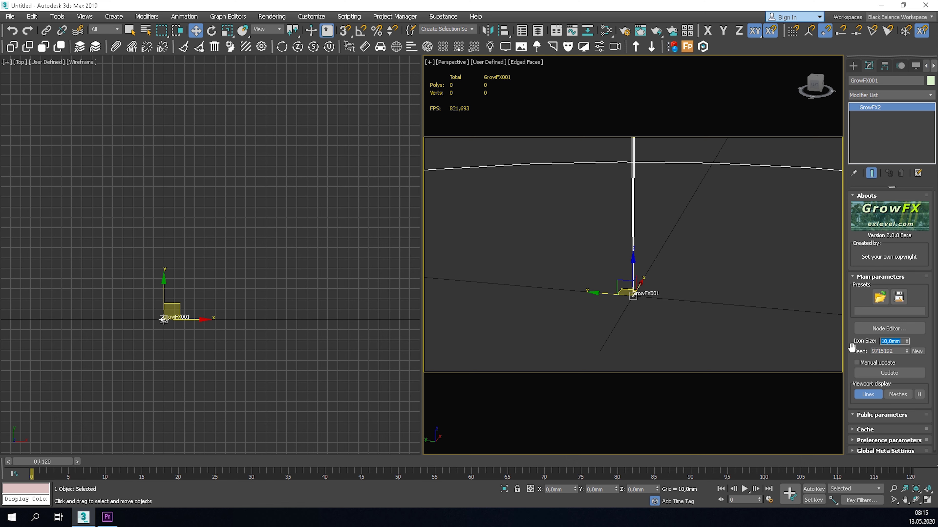
text(2)
key(Return)
scroll(674, 307, down, 6)
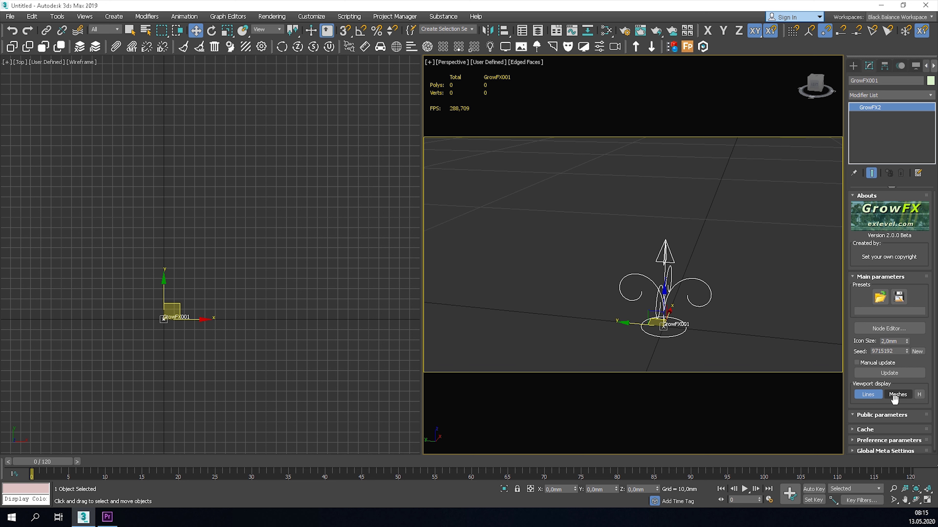
Add a Distributor node (Distr_01) in the GrowFX Node Editor
click(870, 328)
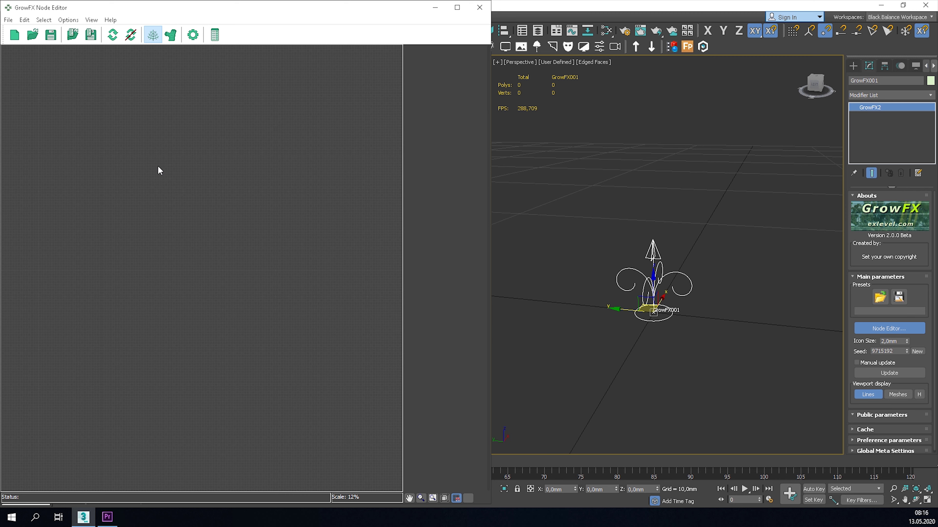
right_click(215, 201)
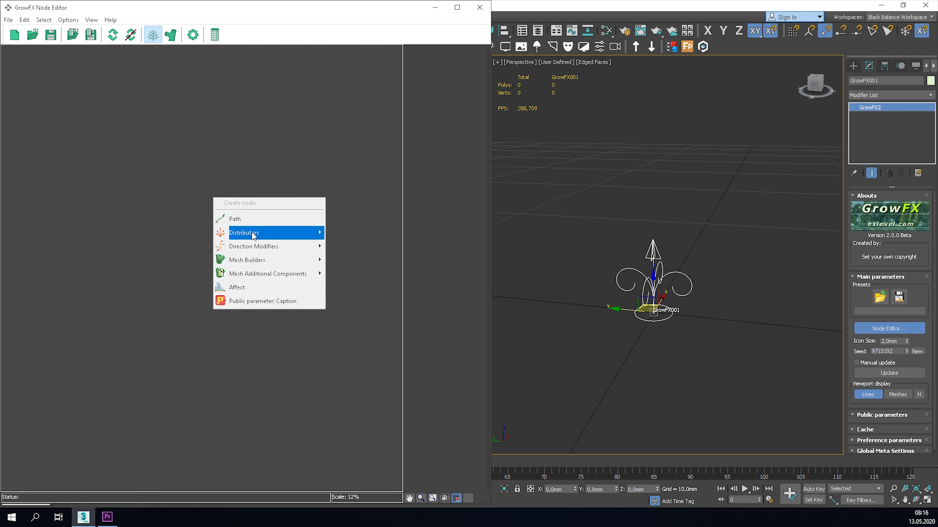
mouse_move(282, 234)
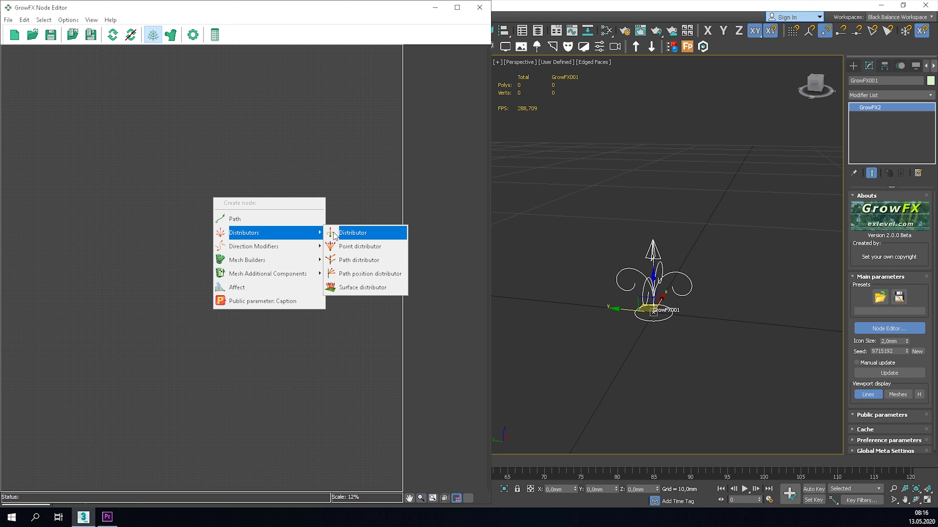
click(352, 237)
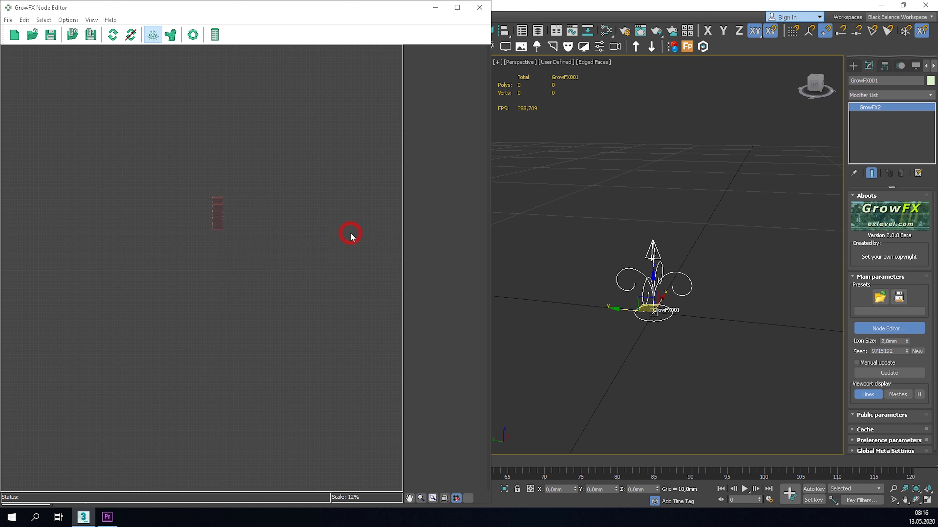
scroll(203, 215, up, 5)
scroll(258, 204, up, 3)
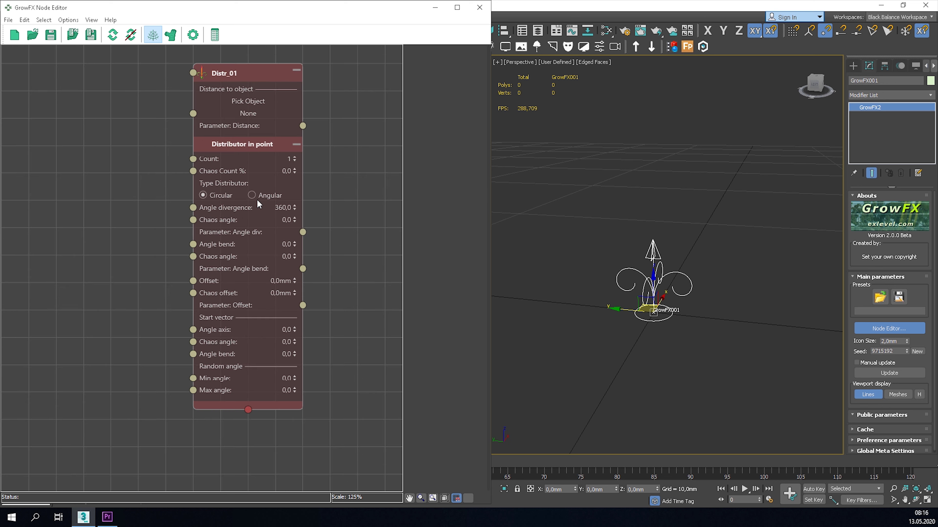
drag(256, 199, 236, 203)
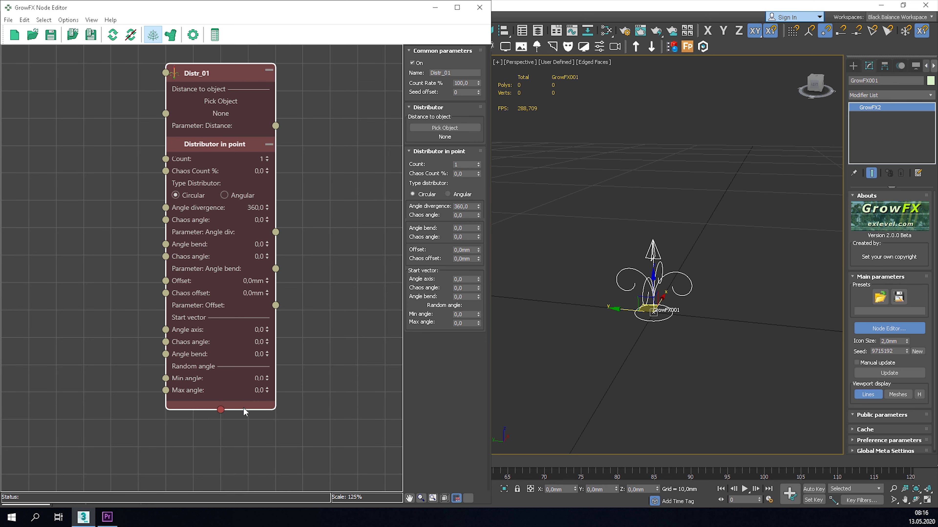
Connect a Path_01 node below Distr_01 and adjust its path length to 86,0mm
drag(222, 412, 224, 443)
click(243, 464)
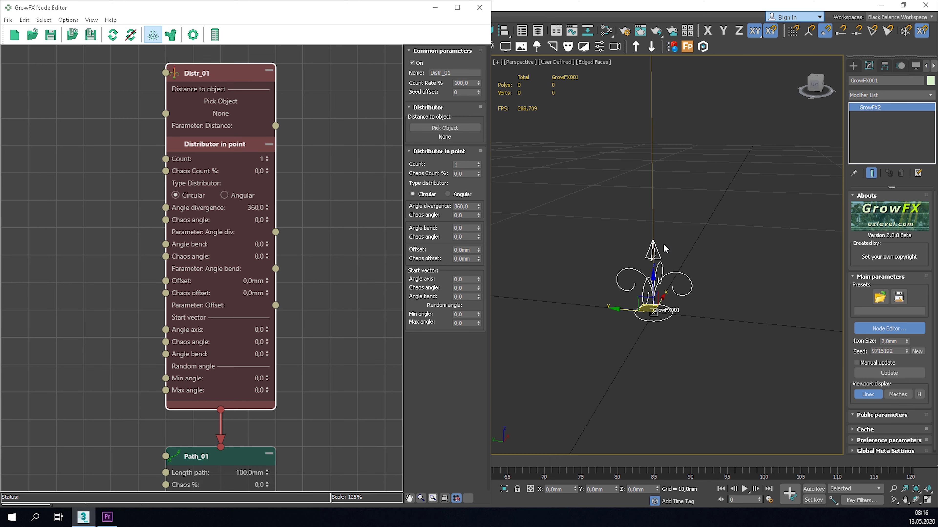
middle_drag(271, 372, 276, 242)
drag(256, 329, 257, 357)
middle_drag(746, 275, 737, 331)
scroll(742, 325, down, 10)
middle_drag(735, 299, 663, 304)
key(q)
mouse_move(272, 371)
mouse_down()
mouse_move(272, 417)
mouse_move(271, 384)
mouse_up()
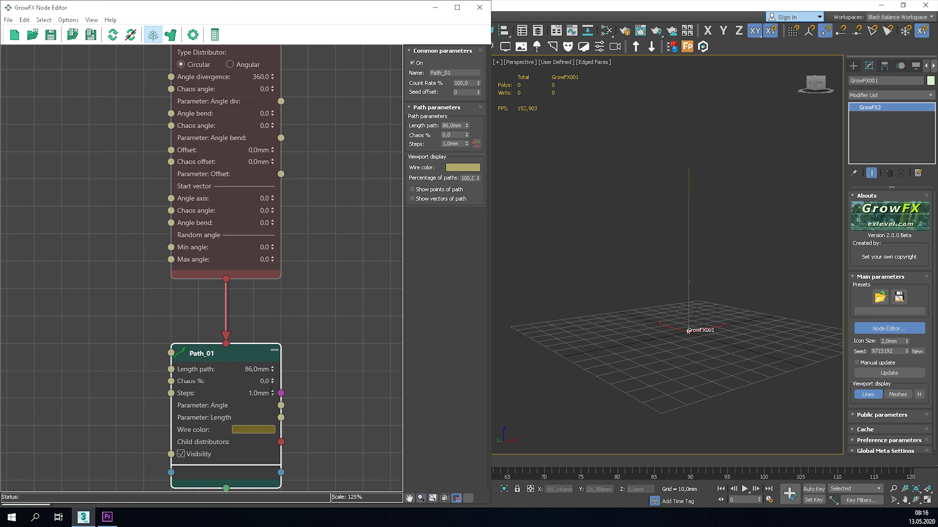
Display the plant as meshes and attach a trial cylinder mesh under Path_01
click(897, 395)
middle_drag(247, 439, 257, 286)
drag(239, 338, 241, 382)
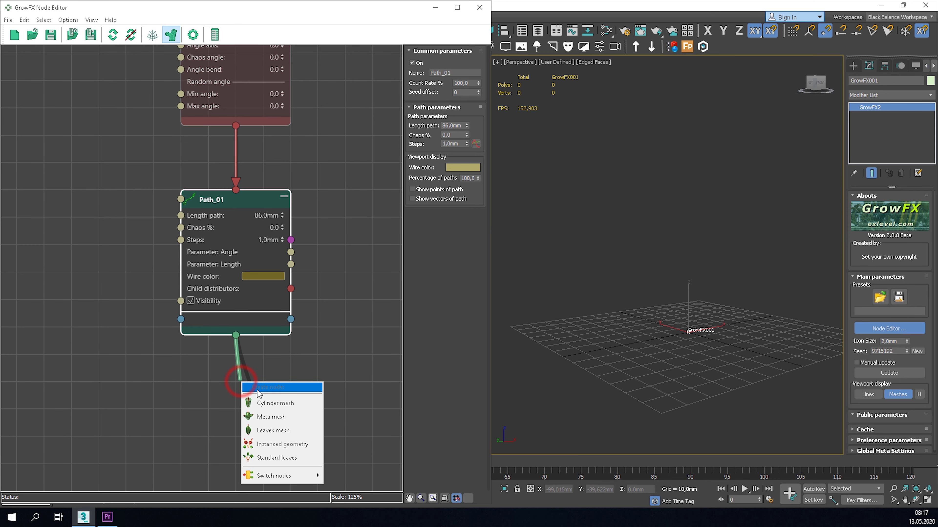
click(292, 404)
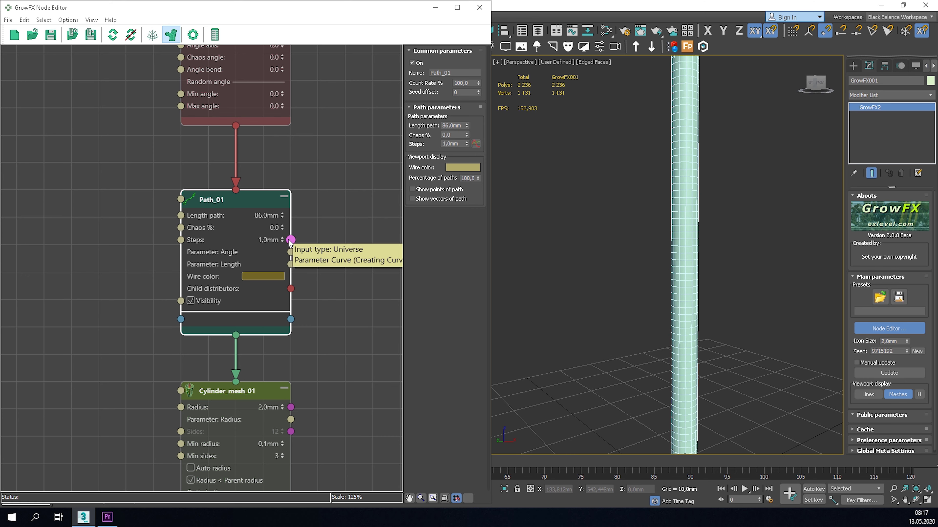
Set Path_01's Steps to 10,0mm
drag(282, 241, 288, 167)
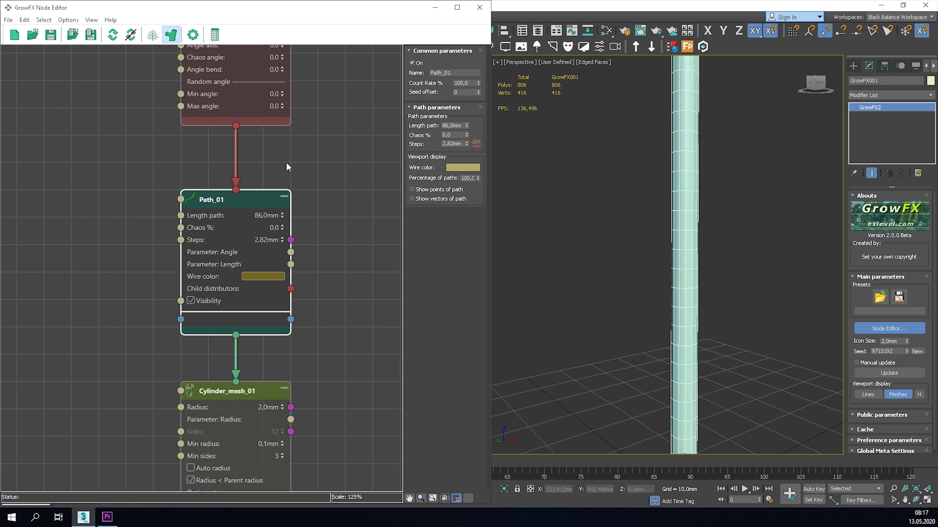
double_click(261, 240)
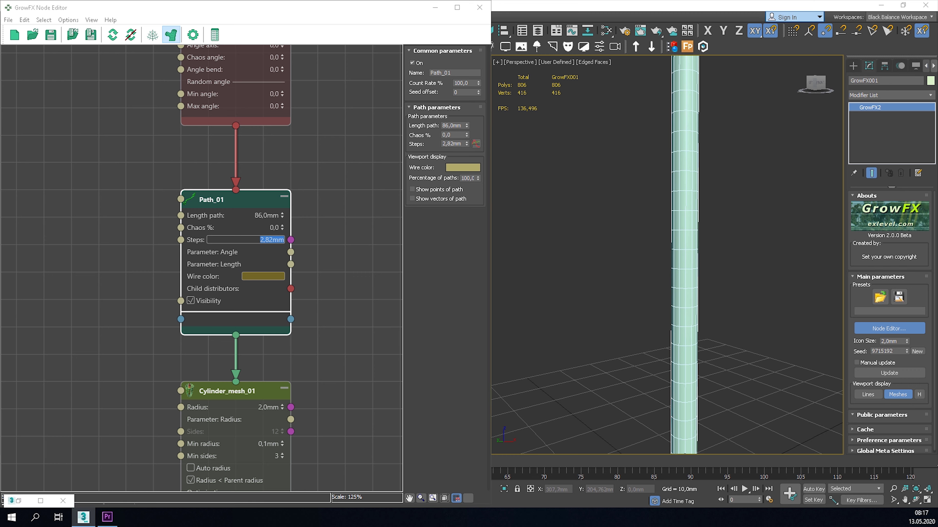
double_click(277, 239)
text(1)
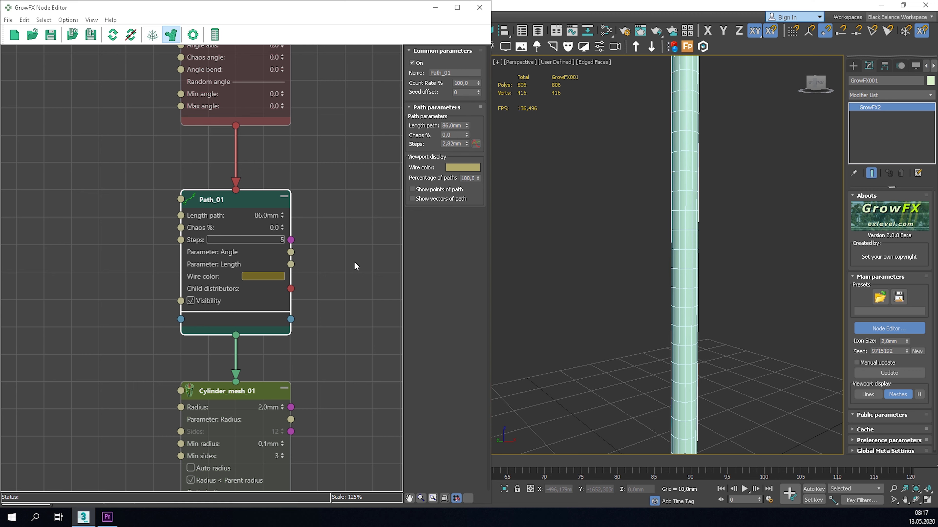
text(0)
key(Return)
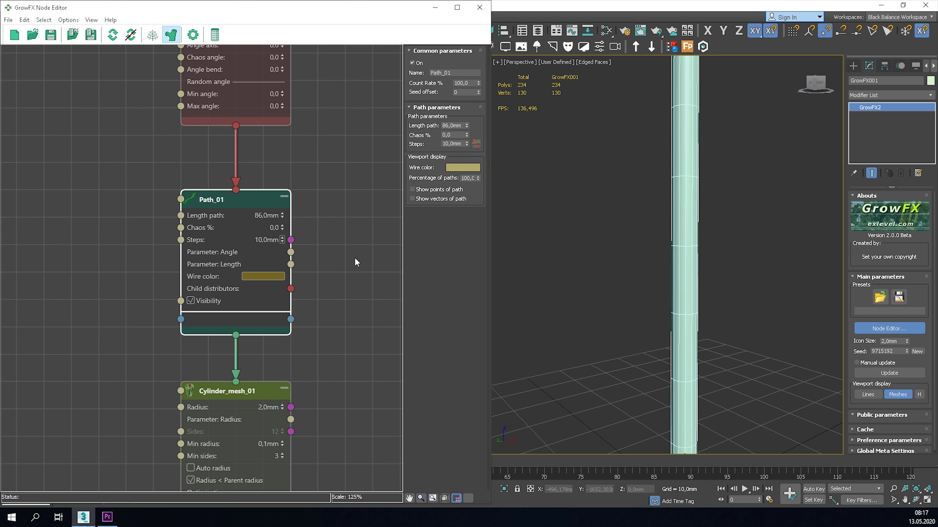
Delete Cylinder_mesh_01 and lengthen the path to about 100,62mm
click(247, 392)
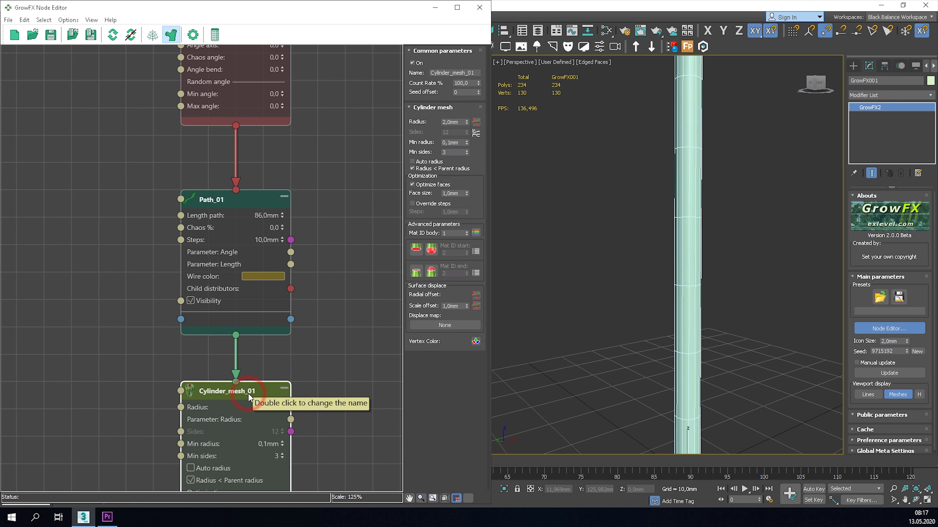
key(Delete)
scroll(682, 410, up, 4)
scroll(686, 350, up, 1)
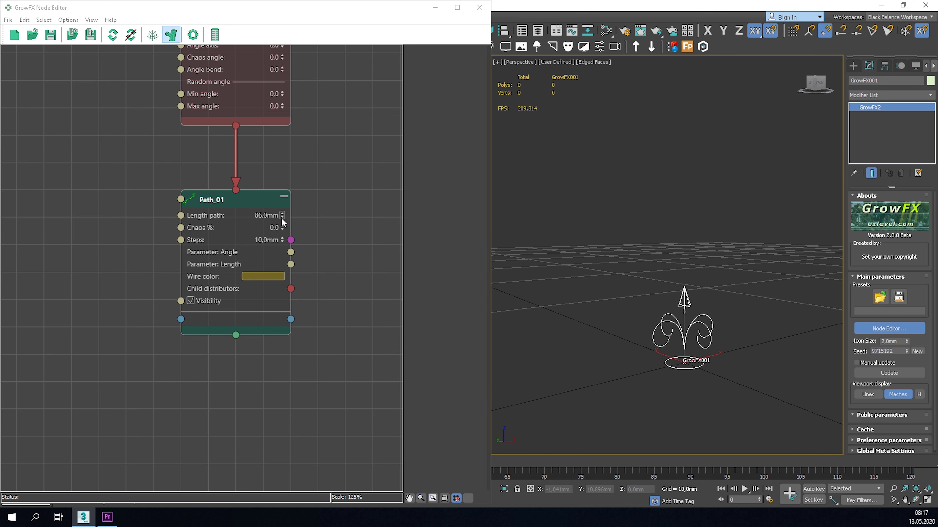
drag(282, 215, 281, 205)
Switch the viewport to lines and test Distr_01 with Count 3 and Angle bend 36
click(868, 392)
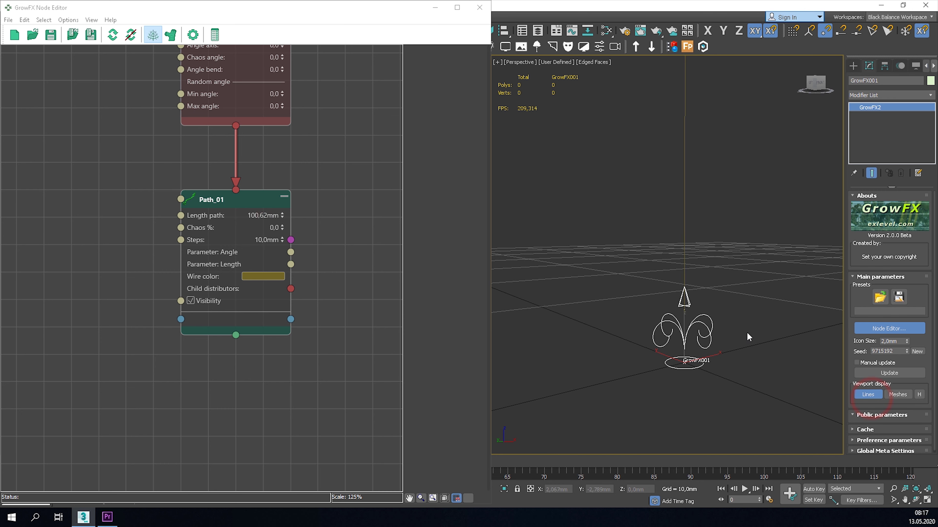
alt+middle_drag(695, 237, 700, 275)
middle_drag(307, 169, 301, 320)
scroll(301, 317, down, 1)
middle_drag(306, 163, 306, 305)
scroll(279, 236, up, 1)
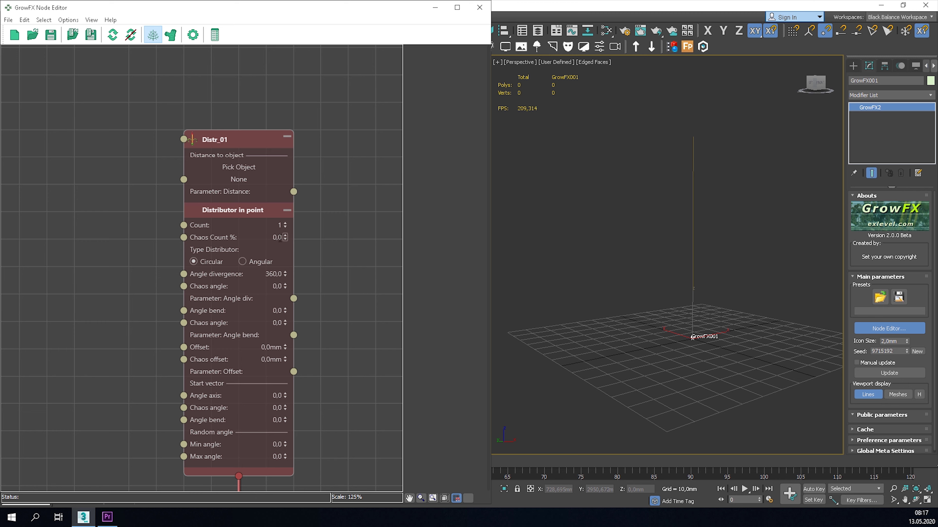
right_click(285, 227)
click(285, 224)
click(285, 223)
drag(285, 312, 286, 301)
drag(287, 295, 287, 312)
drag(286, 313, 286, 301)
alt+middle_drag(650, 302, 582, 315)
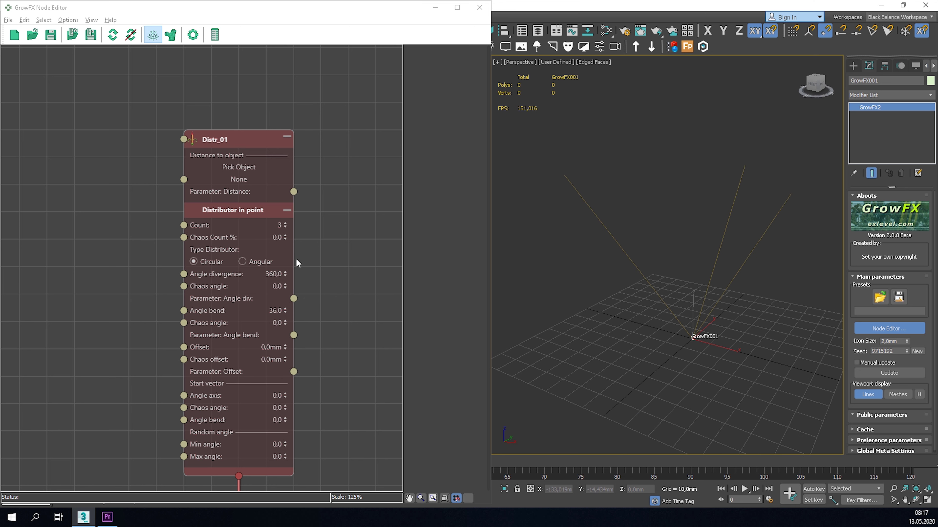
Raise the distributor's path Count to 8
click(286, 225)
click(285, 223)
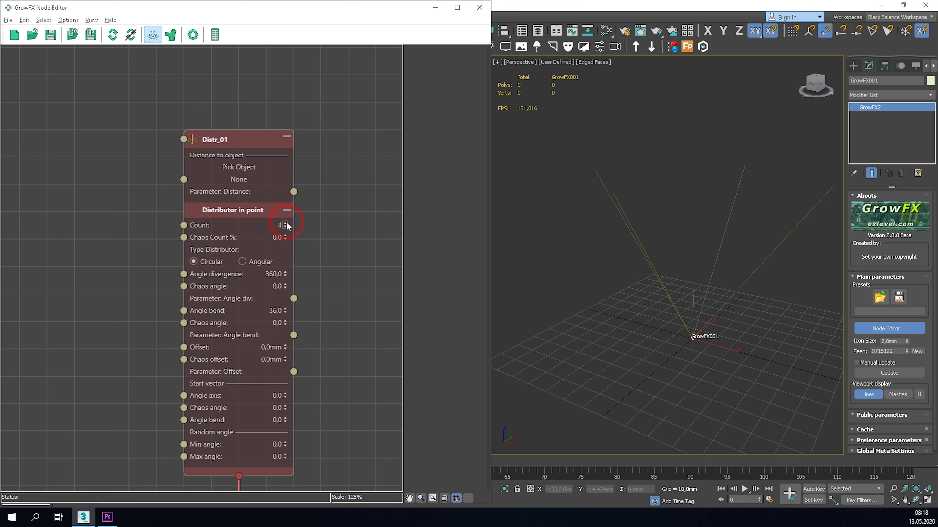
click(286, 224)
click(286, 223)
click(286, 224)
click(285, 223)
alt+middle_drag(735, 343, 688, 328)
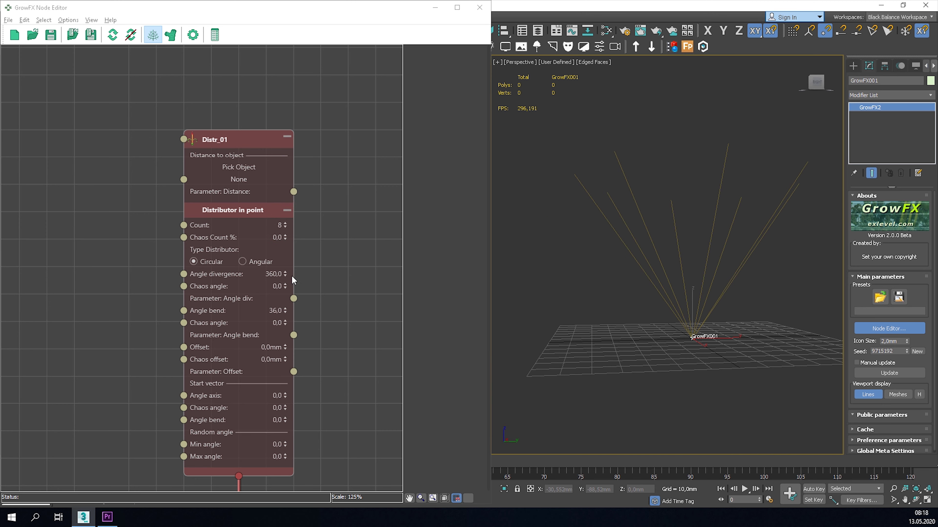
Try Angular, return to Circular, and set Angle bend 47 and Chaos angle 26
click(255, 261)
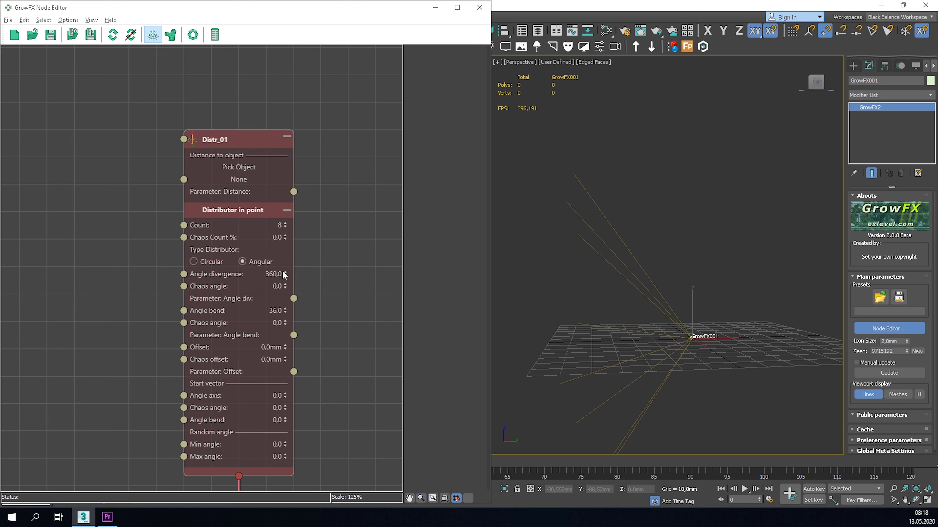
right_click(285, 310)
alt+middle_drag(730, 346, 755, 312)
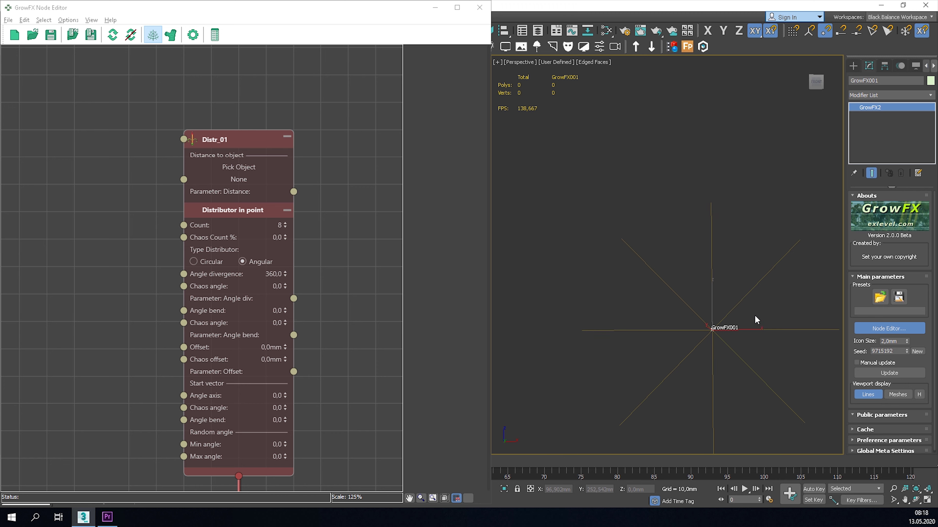
click(203, 261)
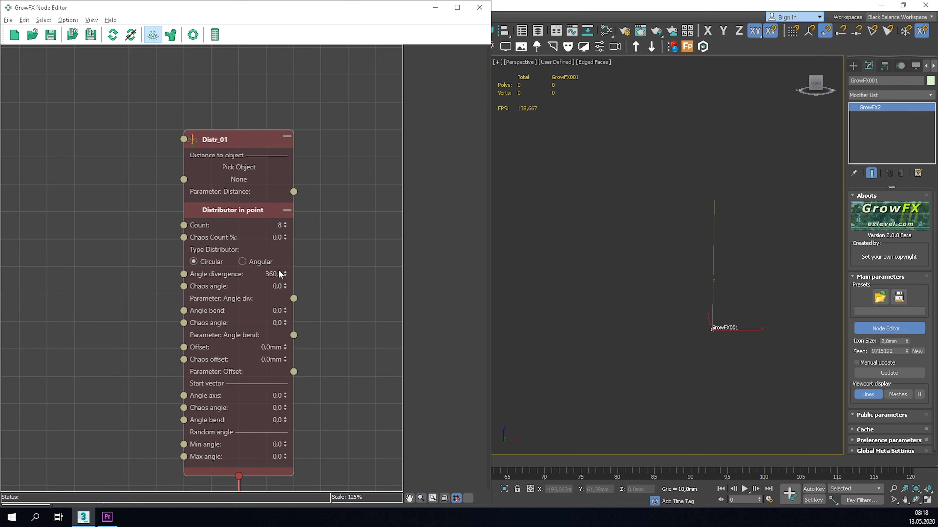
drag(284, 310, 284, 290)
drag(284, 322, 274, 310)
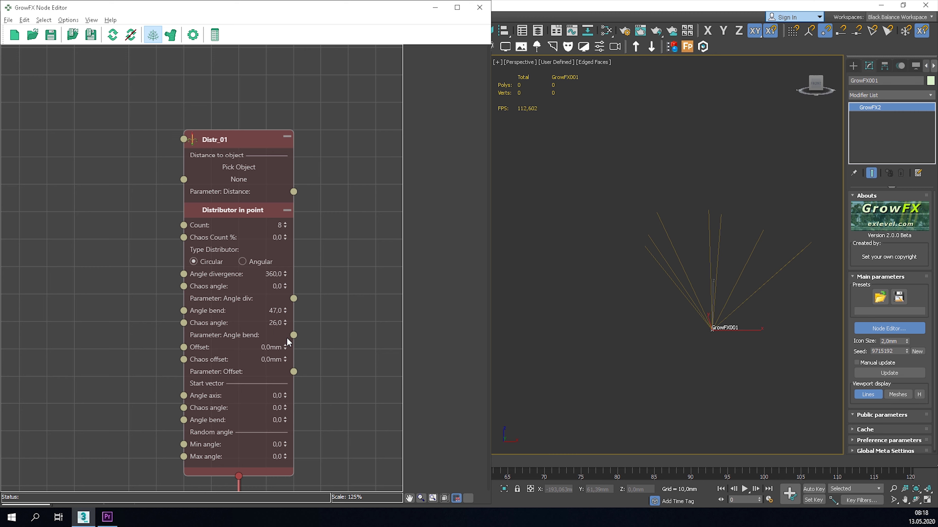
alt+middle_drag(716, 374, 640, 362)
drag(285, 348, 287, 303)
click(271, 348)
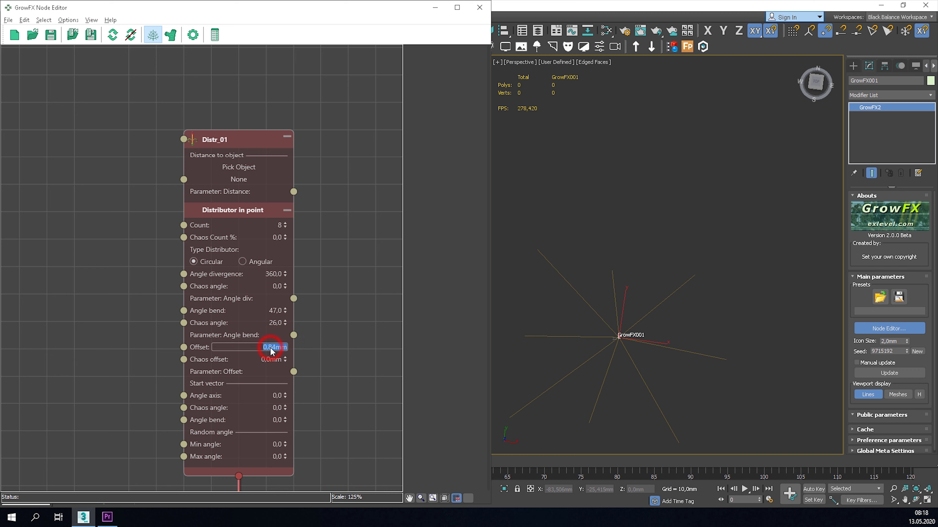
Experiment with offset and chaos offset, settling the offset at about 13,536mm
text(50)
key(Return)
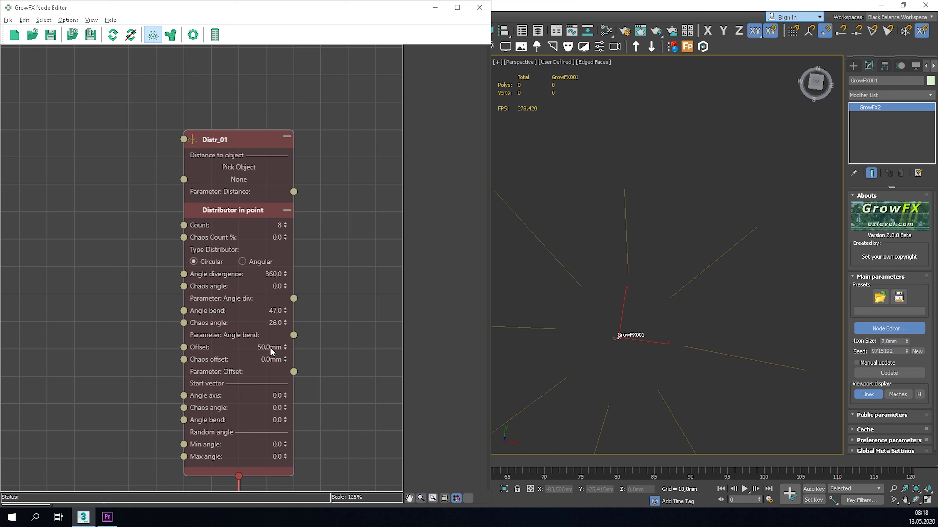
right_click(285, 346)
drag(286, 360, 285, 309)
click(264, 361)
text(50)
key(Return)
drag(286, 348, 253, 301)
drag(285, 360, 269, 406)
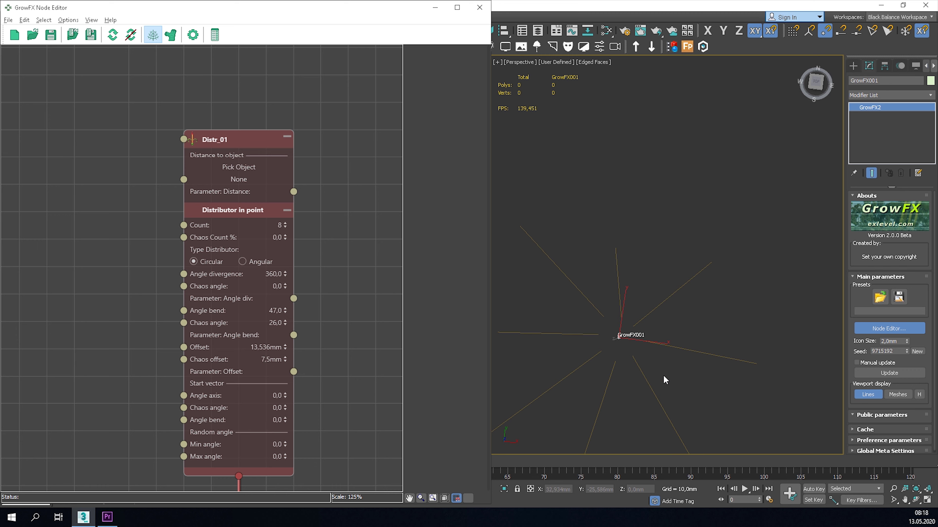
Zero the start-vector angle bend, min/max angles, chaos angle, angle axis and chaos offset
alt+middle_drag(665, 380, 649, 279)
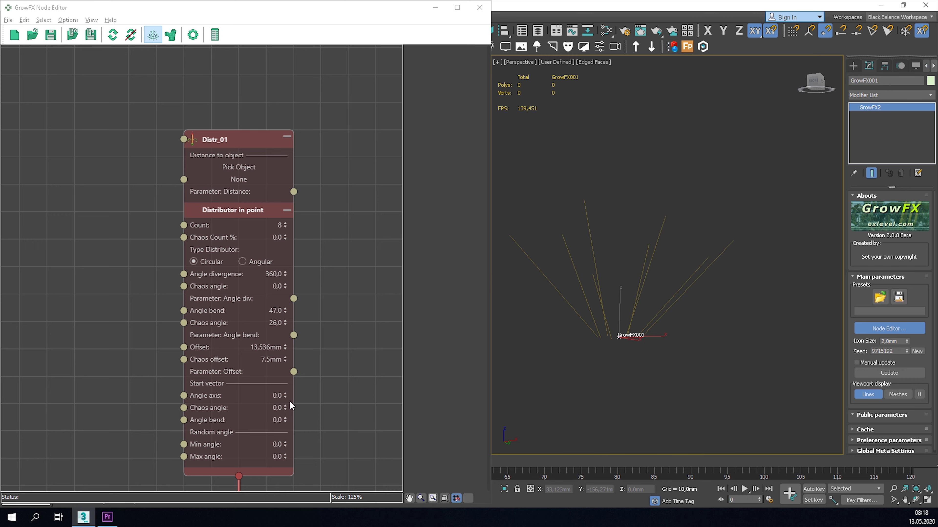
drag(285, 396, 287, 460)
right_click(285, 421)
right_click(285, 457)
right_click(285, 444)
right_click(285, 407)
right_click(285, 396)
alt+middle_drag(697, 327, 670, 353)
right_click(285, 360)
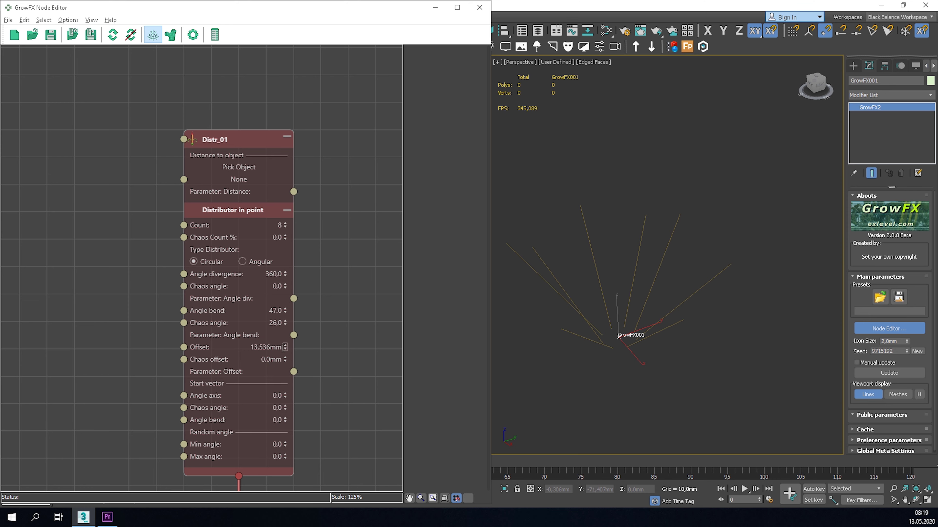
Select the Path_01 node to show its settings
middle_drag(197, 398, 185, 223)
middle_drag(232, 395, 231, 311)
click(244, 296)
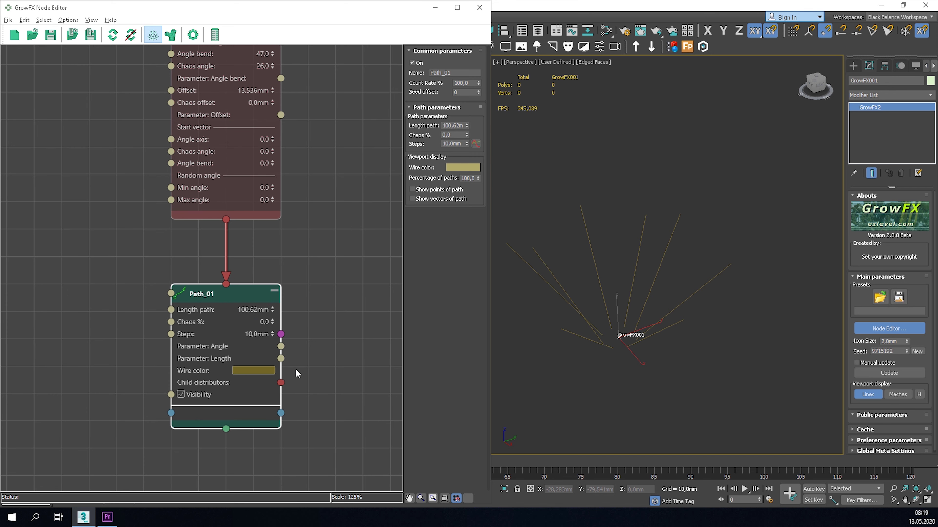
Give Path_01 a dark maroon wire colour (hue 234, lowered value)
click(275, 371)
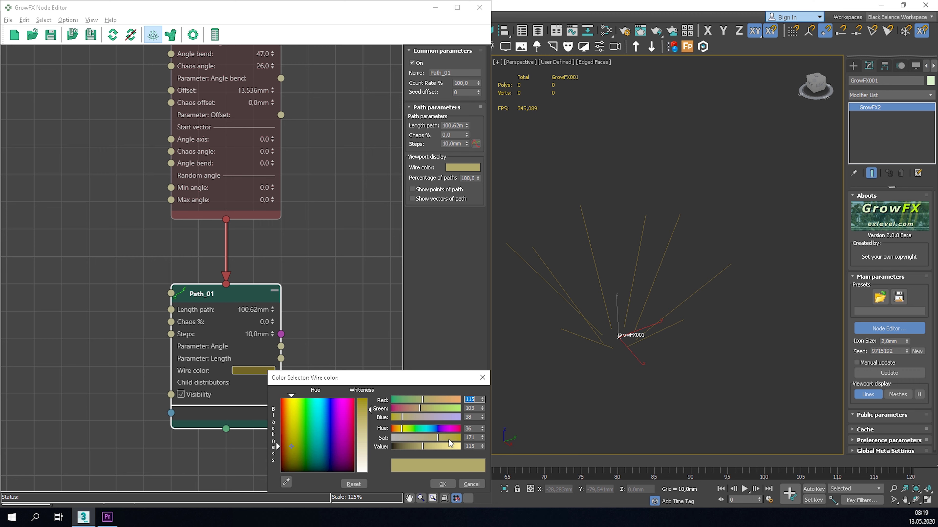
click(454, 429)
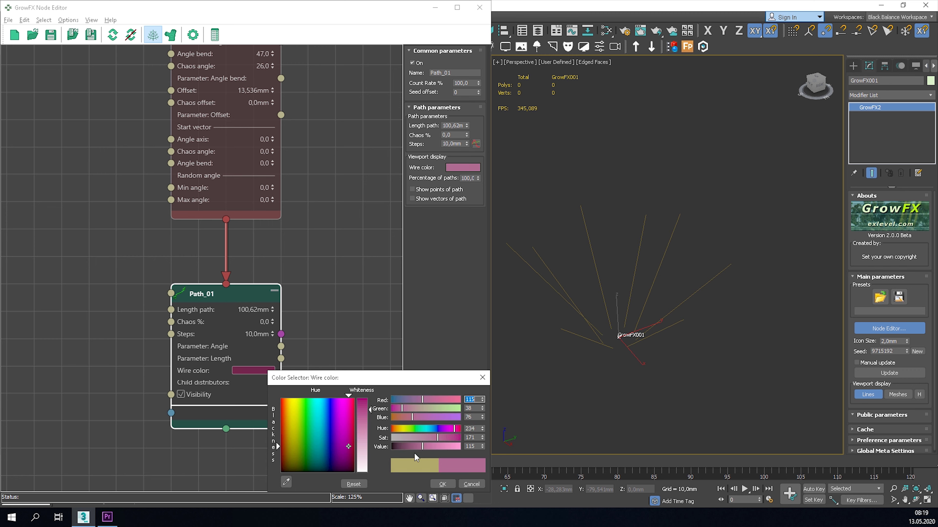
drag(422, 446, 402, 447)
click(443, 484)
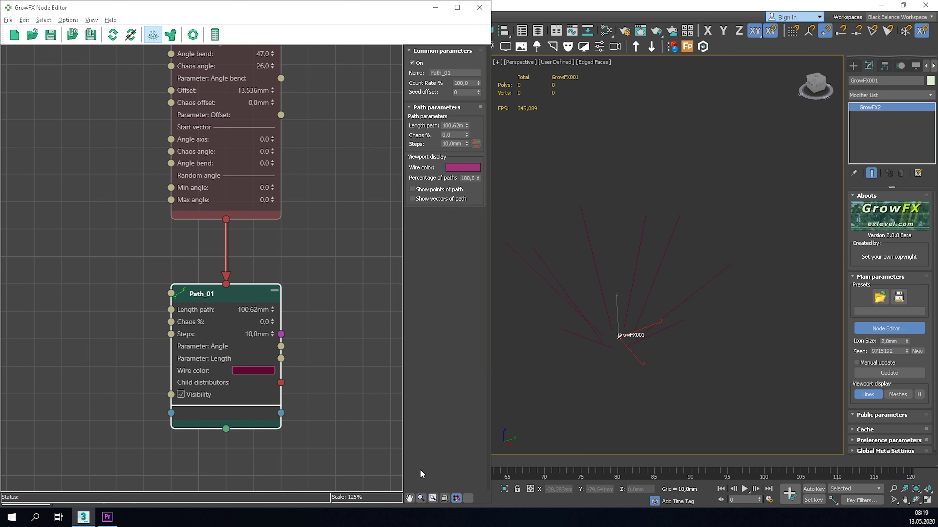
click(192, 395)
Toggle Path_01's On and Visibility checkboxes off and back on
click(181, 294)
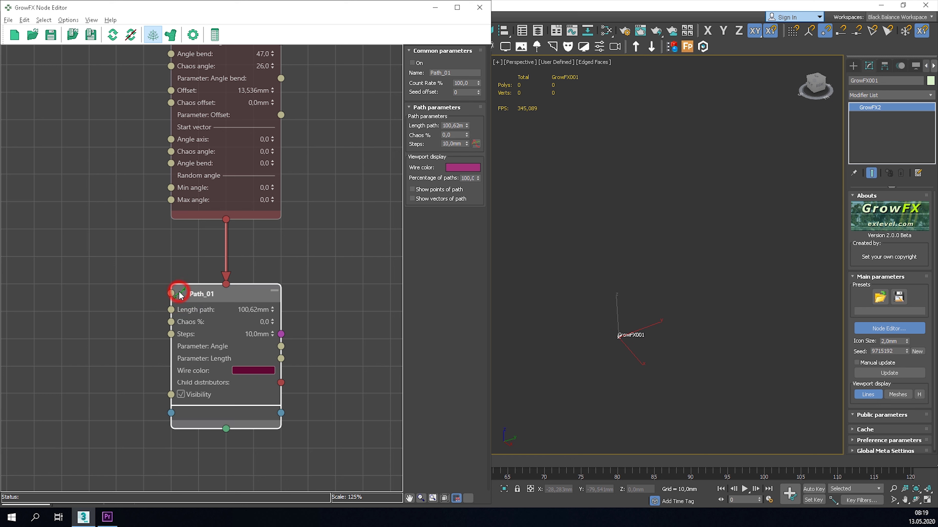
click(180, 294)
click(193, 397)
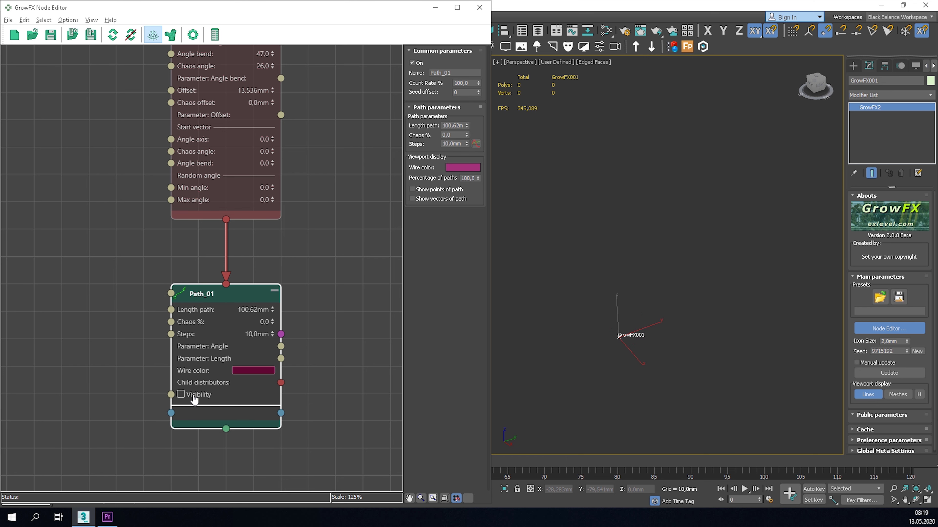
click(195, 399)
Reset Distr_01's offset, angle bend, chaos angle, angle divergence and count to defaults
middle_drag(365, 298, 372, 430)
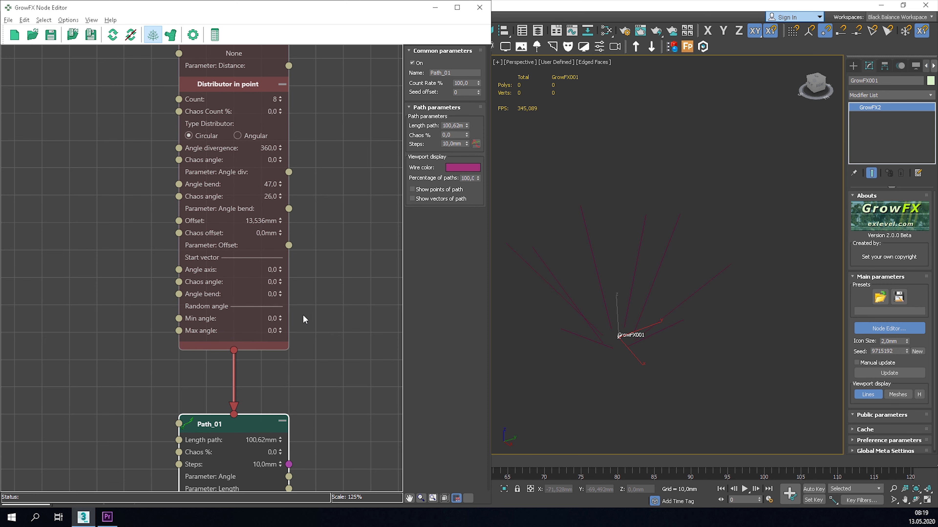
right_click(280, 221)
right_click(280, 184)
right_click(280, 196)
right_click(280, 148)
right_click(280, 100)
scroll(356, 351, down, 3)
middle_drag(319, 286, 337, 439)
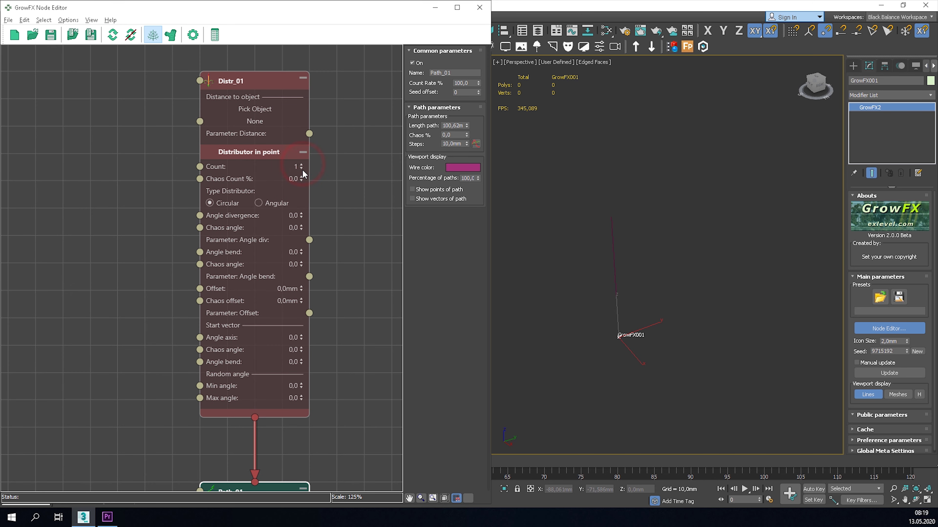
alt+middle_drag(681, 362, 736, 335)
middle_drag(270, 339, 269, 221)
click(282, 451)
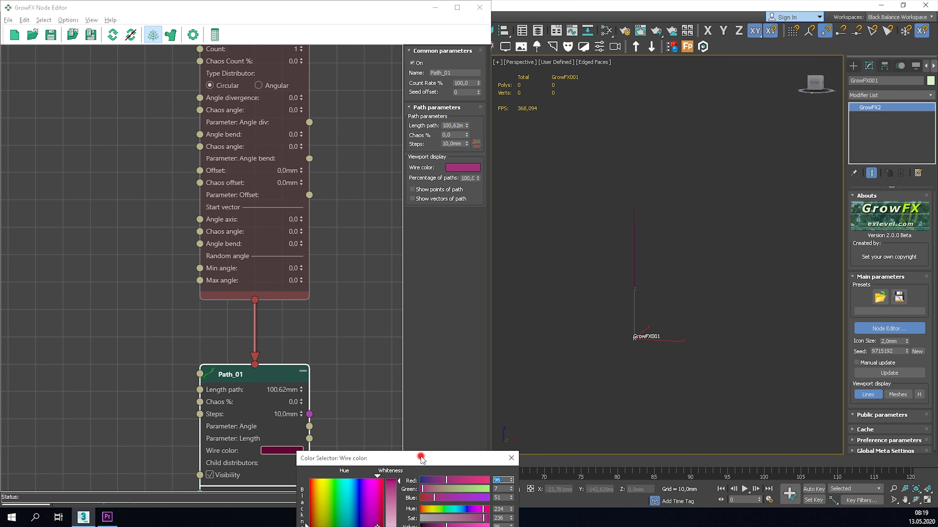
Set Path_01's wire colour to bright green
drag(422, 460, 423, 335)
click(484, 368)
click(474, 448)
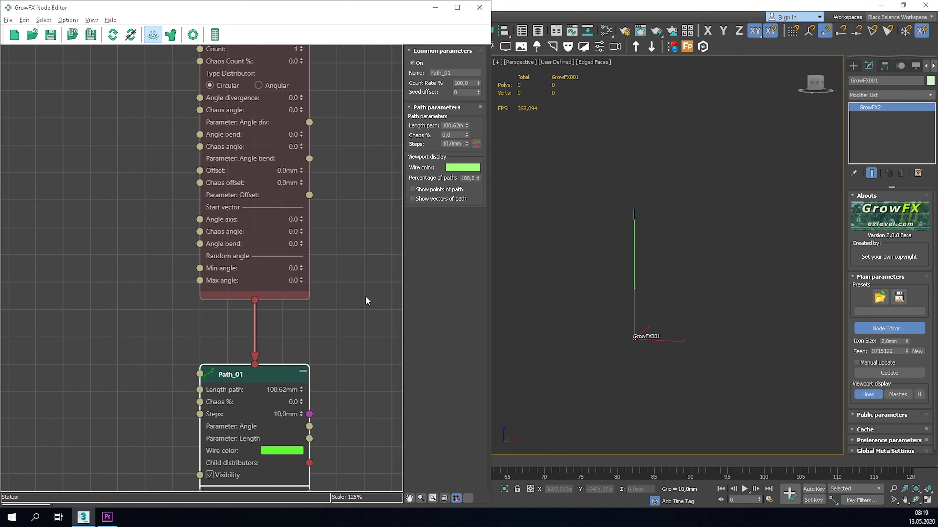
middle_drag(261, 372, 273, 402)
middle_drag(290, 246, 267, 210)
scroll(271, 160, down, 1)
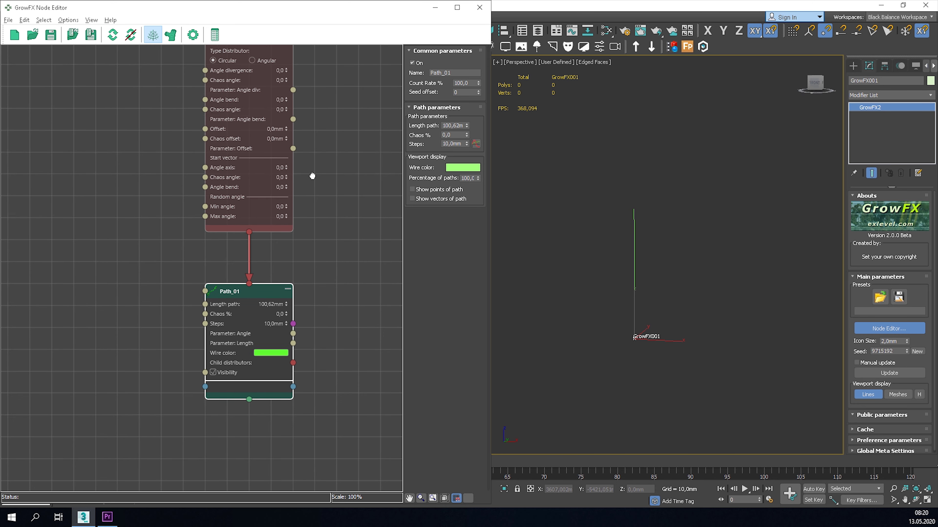
Branch a PathDistr_01 path distributor off Path_01's child distributors output
middle_drag(313, 174, 236, 216)
scroll(238, 219, down, 1)
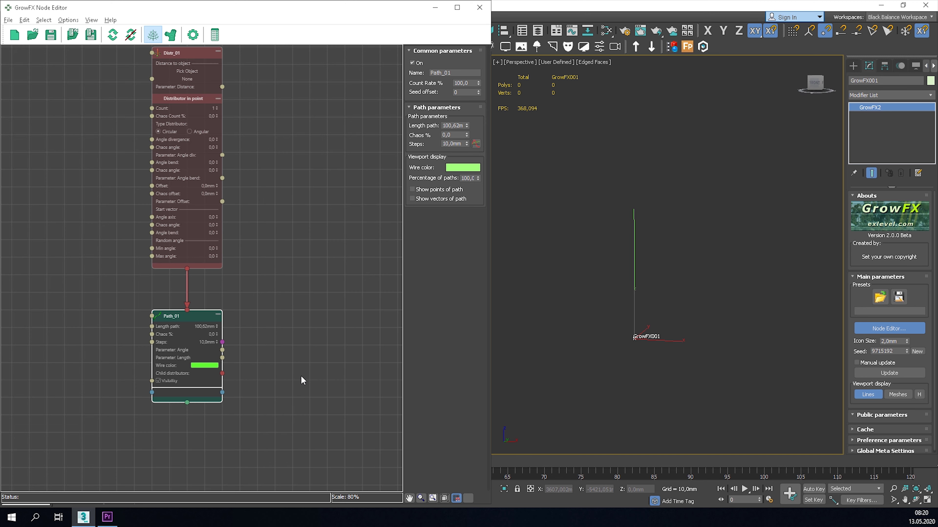
scroll(304, 381, down, 1)
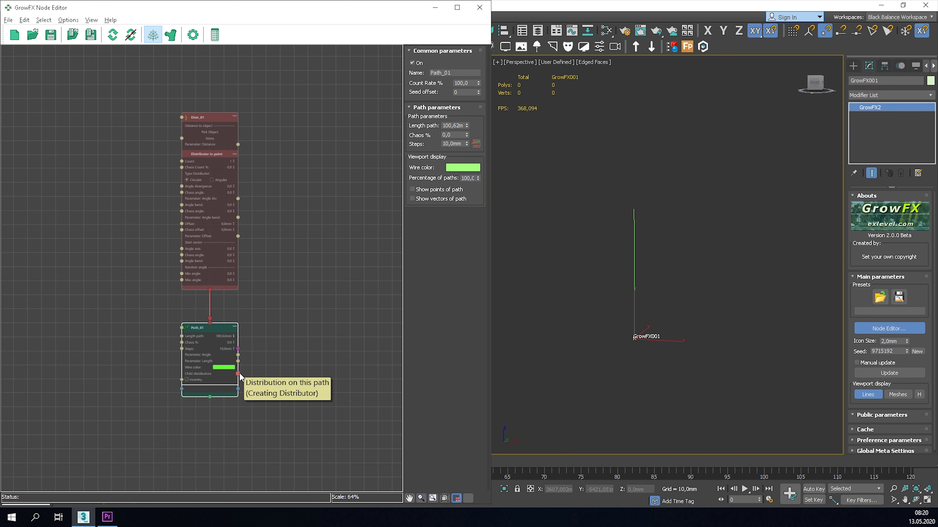
drag(239, 374, 311, 371)
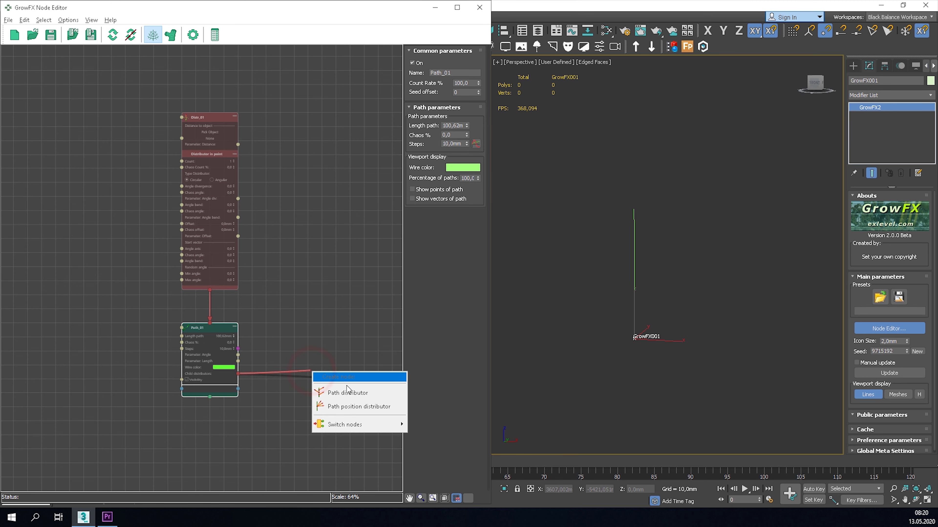
click(357, 393)
click(208, 124)
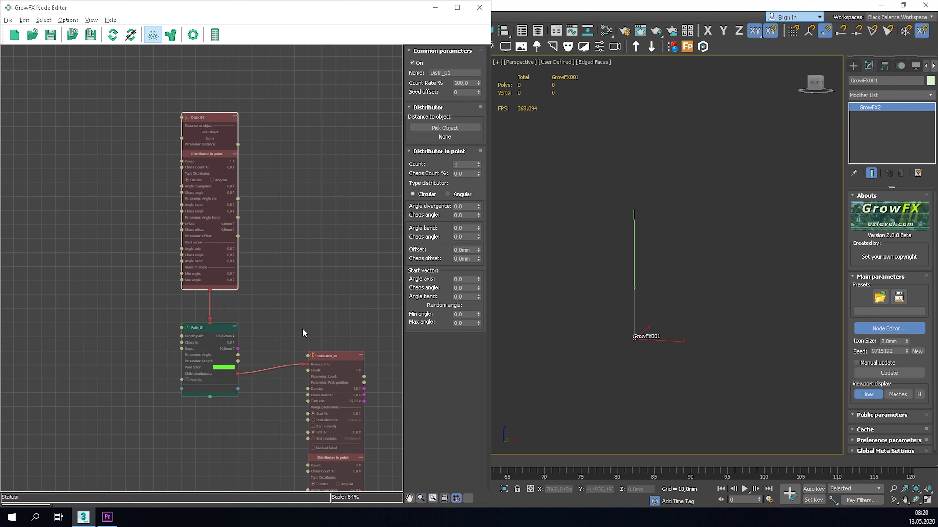
Select PathDistr_01 and attach a new Path_02 node to its output
click(320, 358)
middle_drag(320, 358, 287, 175)
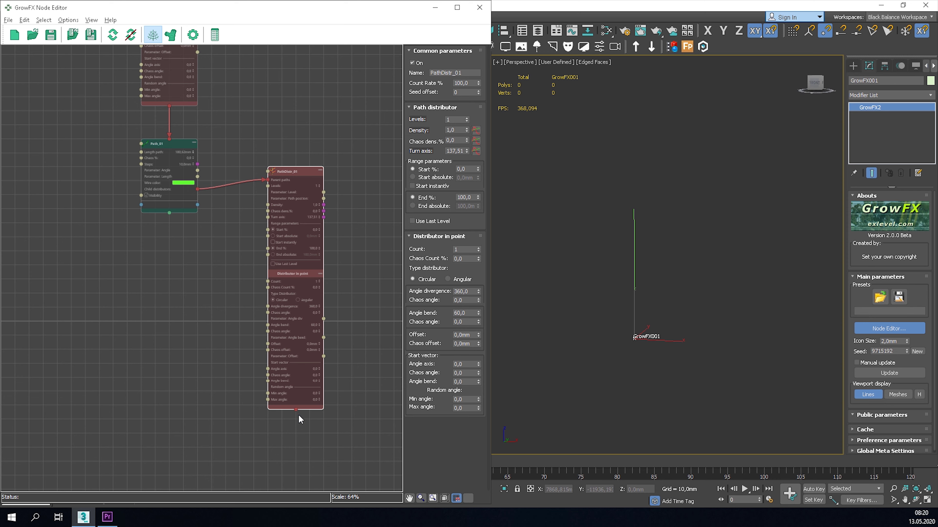
drag(295, 410, 300, 429)
click(313, 451)
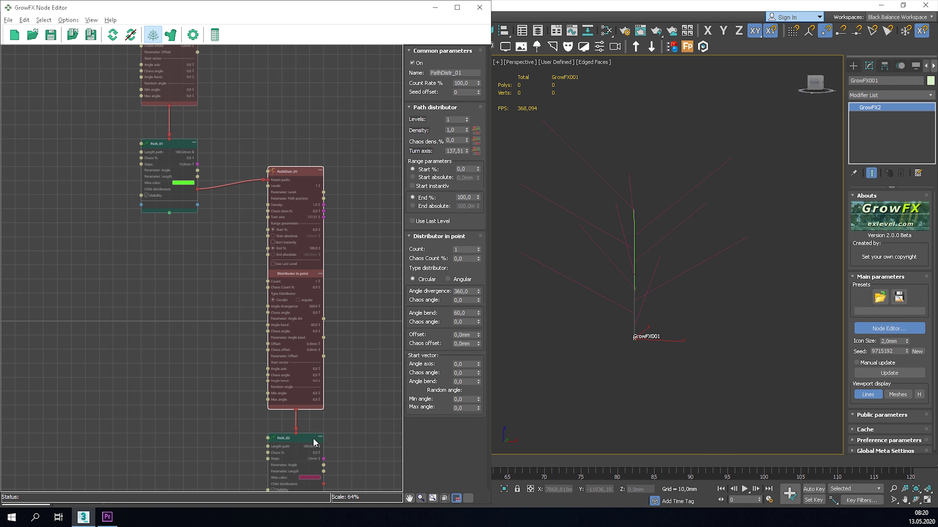
alt+middle_drag(714, 307, 628, 307)
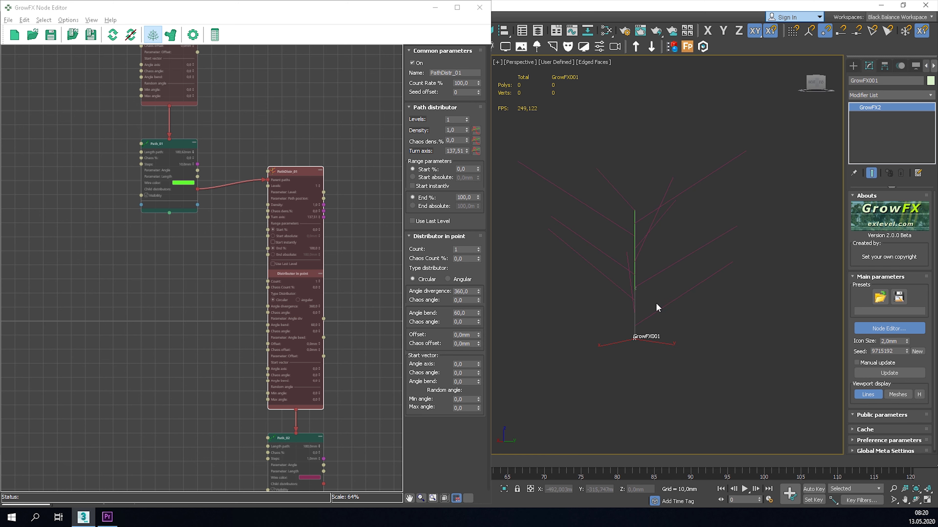
scroll(314, 247, up, 4)
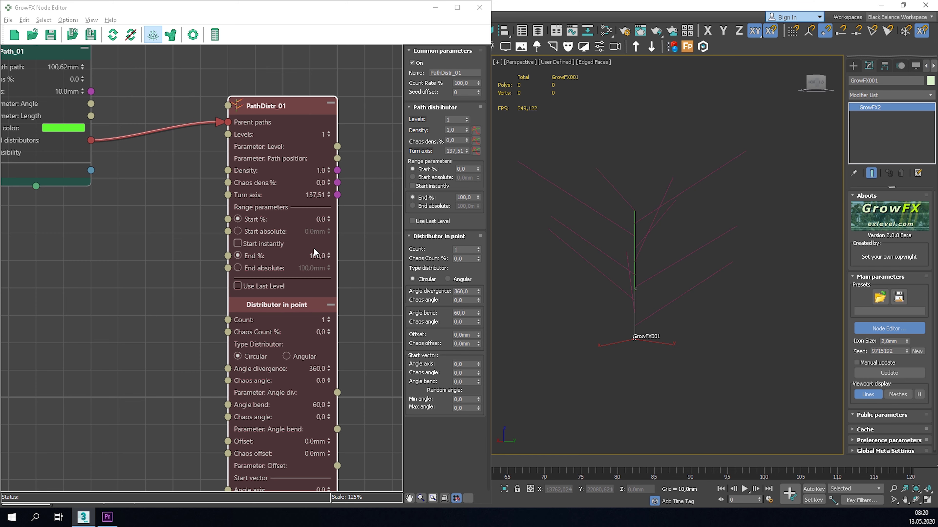
Raise the distributor's Count to 3 branches per point
click(328, 318)
click(329, 318)
alt+middle_drag(689, 194, 663, 243)
scroll(628, 244, up, 5)
scroll(640, 301, down, 5)
alt+middle_drag(659, 301, 668, 232)
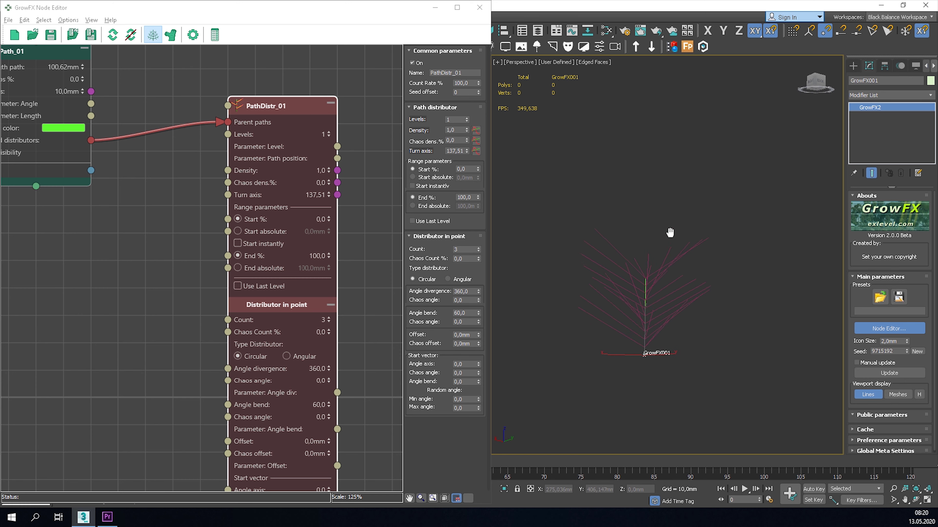
scroll(334, 331, down, 6)
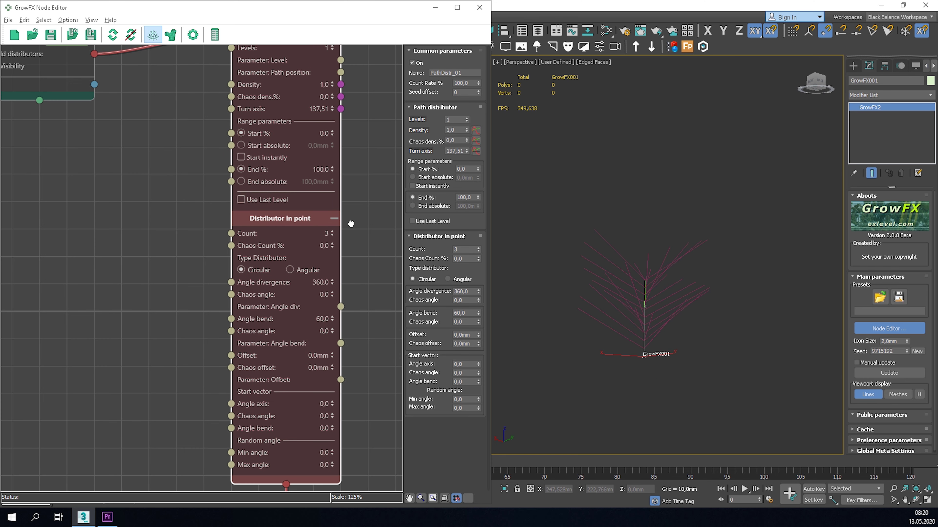
Set Chaos Count % to 3,0, then lower the branch count to 2
click(332, 227)
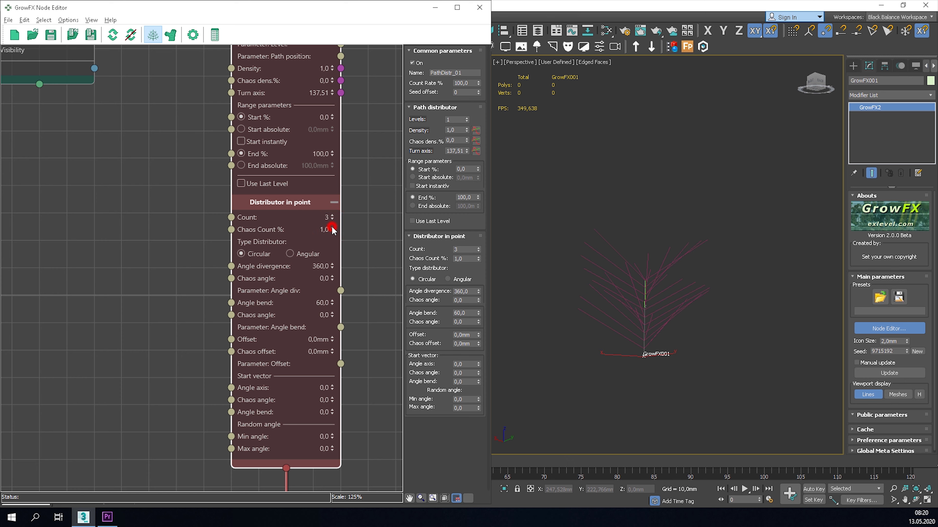
alt+middle_drag(690, 304, 643, 272)
scroll(643, 271, up, 8)
middle_drag(645, 308, 628, 251)
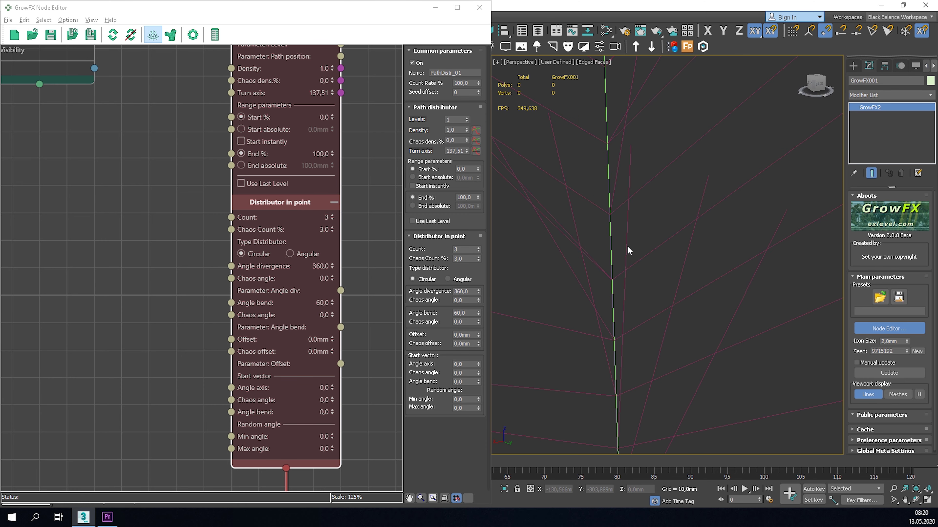
scroll(617, 225, down, 4)
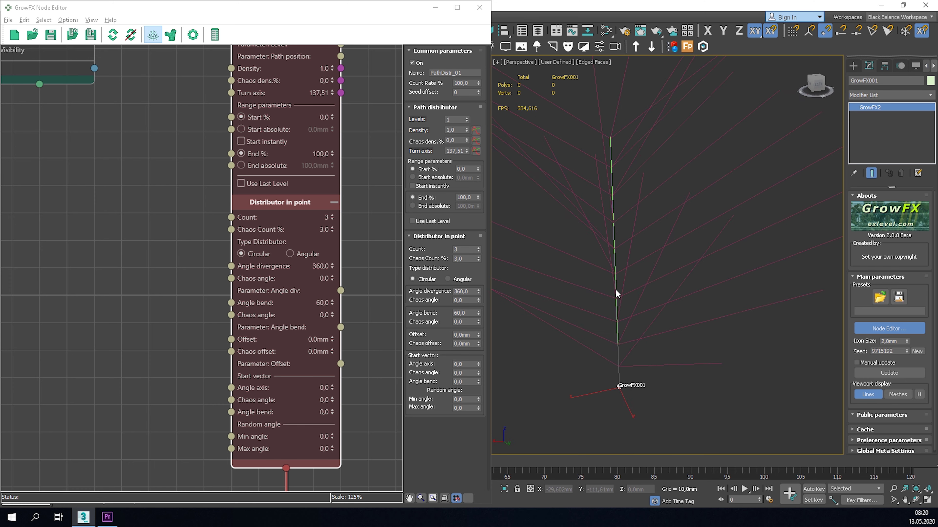
alt+middle_drag(576, 290, 562, 297)
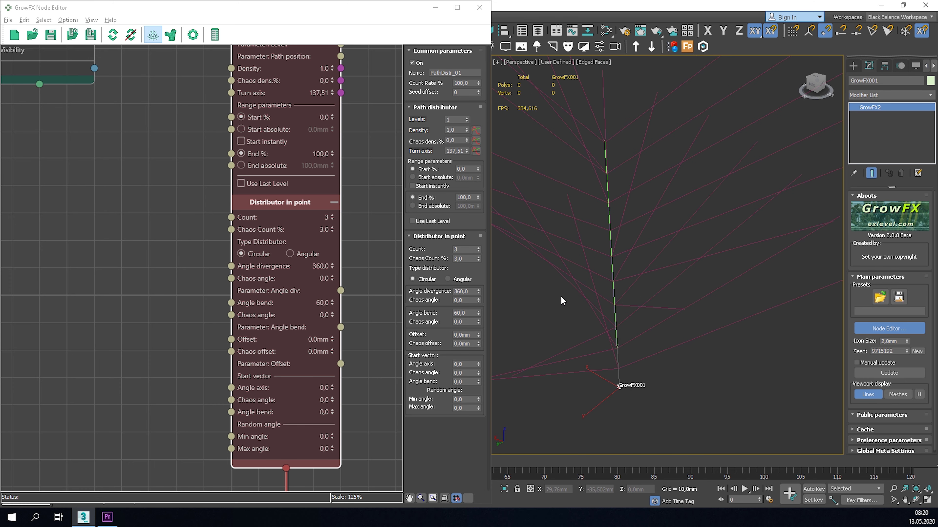
click(332, 219)
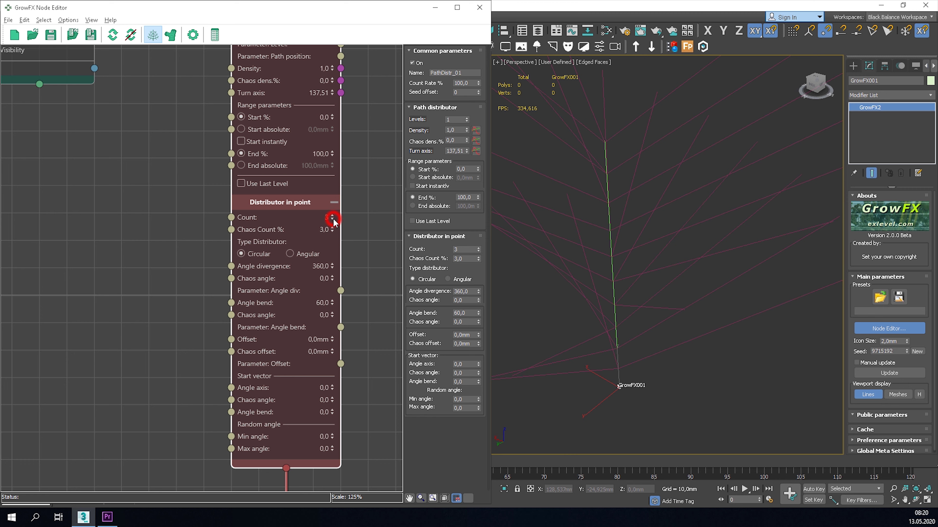
Try branch counts from 1 to 4 and test Chaos Count % at 100 before resetting it to 0
click(332, 220)
click(331, 216)
click(331, 217)
click(331, 216)
double_click(327, 229)
text(100)
key(Return)
right_click(332, 230)
Set Count to 7 branches per point with Circular distribution
scroll(661, 262, down, 3)
alt+middle_drag(659, 286, 709, 240)
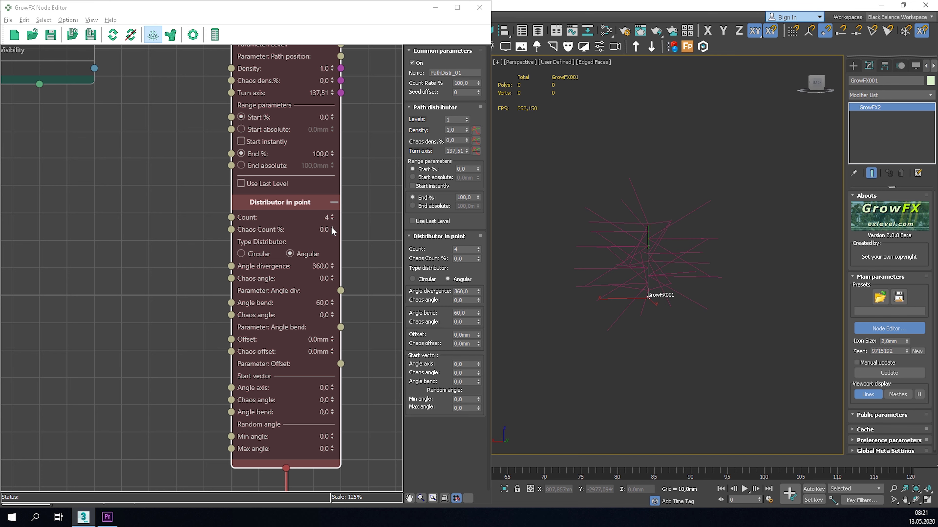
click(332, 217)
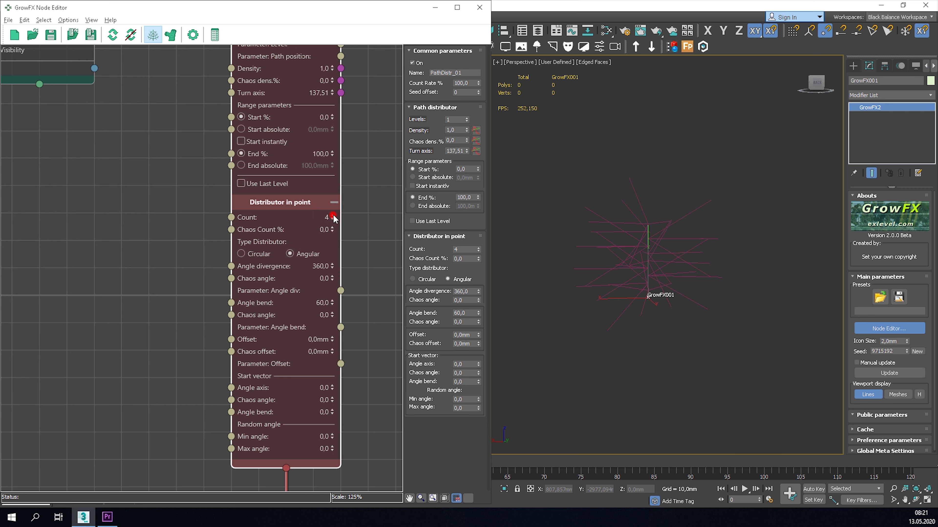
click(333, 215)
click(333, 215)
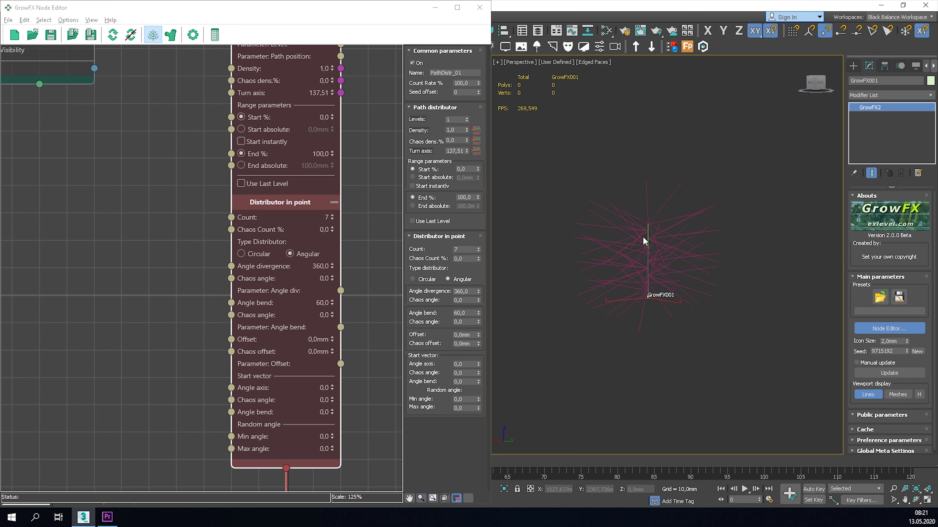
click(241, 254)
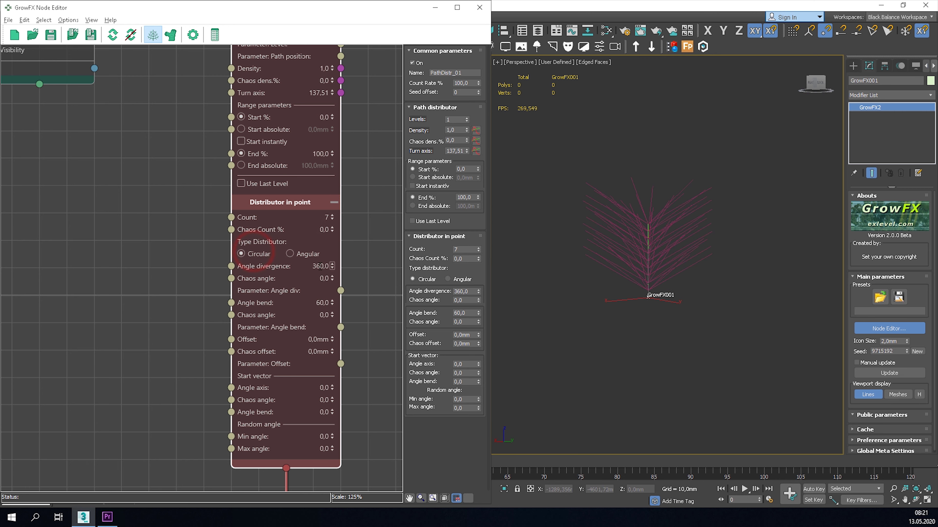
Set Angle bend to 40,0 with Offset 6,36mm and Chaos offset 6,65mm
drag(333, 304, 338, 338)
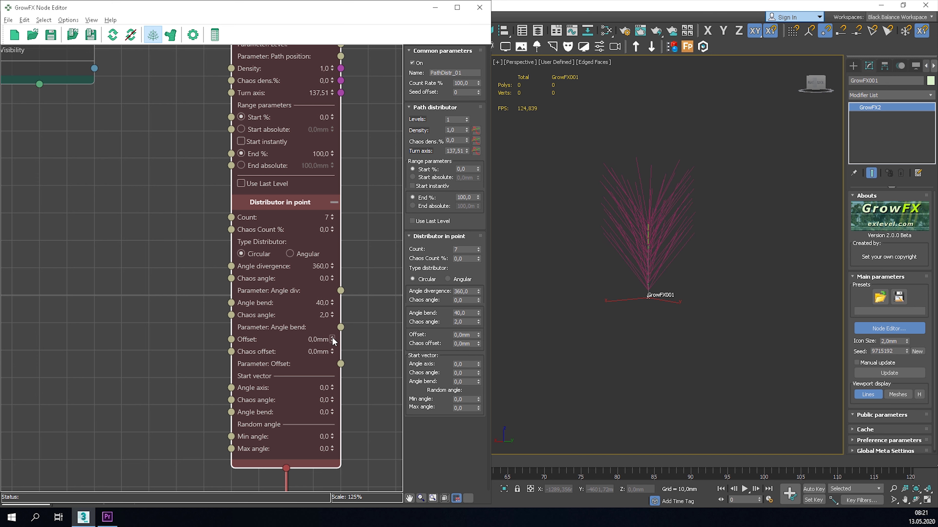
scroll(330, 333, down, 1)
drag(332, 311, 332, 301)
alt+middle_drag(722, 317, 693, 391)
scroll(638, 300, up, 5)
drag(332, 324, 290, 3)
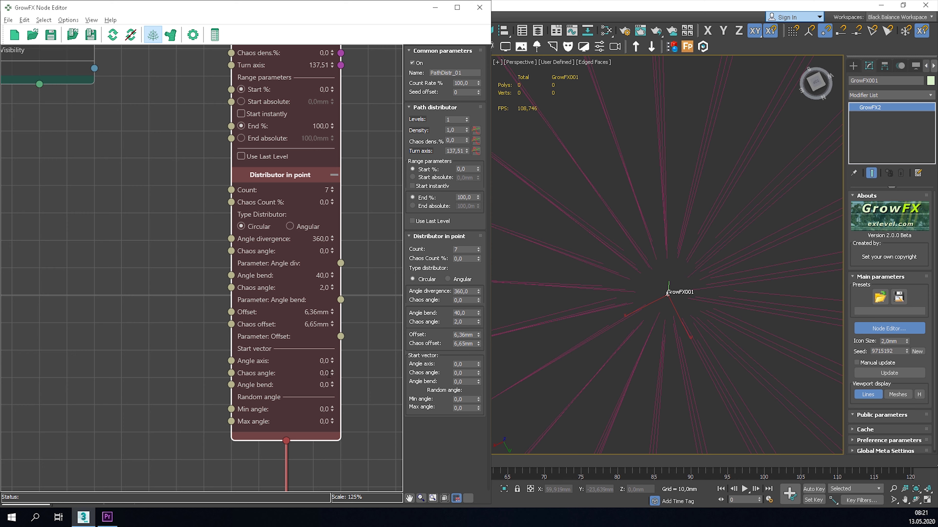
Adjust the start-vector angles and set random Min/Max angles to 45,0 and -93,0
mouse_move(333, 361)
mouse_down()
mouse_move(340, 338)
mouse_move(336, 379)
mouse_move(330, 368)
mouse_move(352, 287)
mouse_move(342, 383)
mouse_move(342, 355)
mouse_up()
alt+middle_drag(643, 374, 669, 263)
right_click(332, 384)
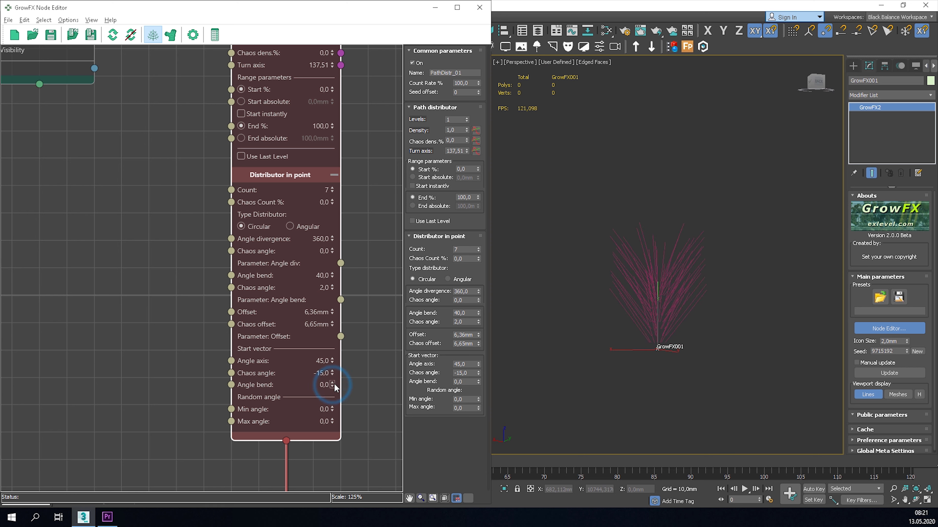
drag(333, 408, 336, 386)
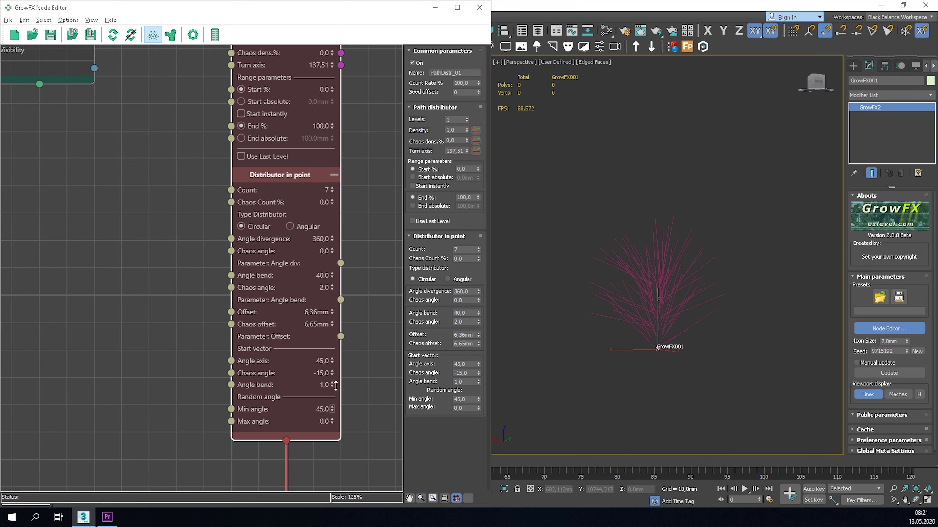
drag(333, 422, 330, 461)
mouse_move(657, 365)
alt+middle_down()
mouse_move(705, 383)
mouse_move(714, 328)
mouse_move(668, 381)
mouse_move(655, 375)
alt+middle_up()
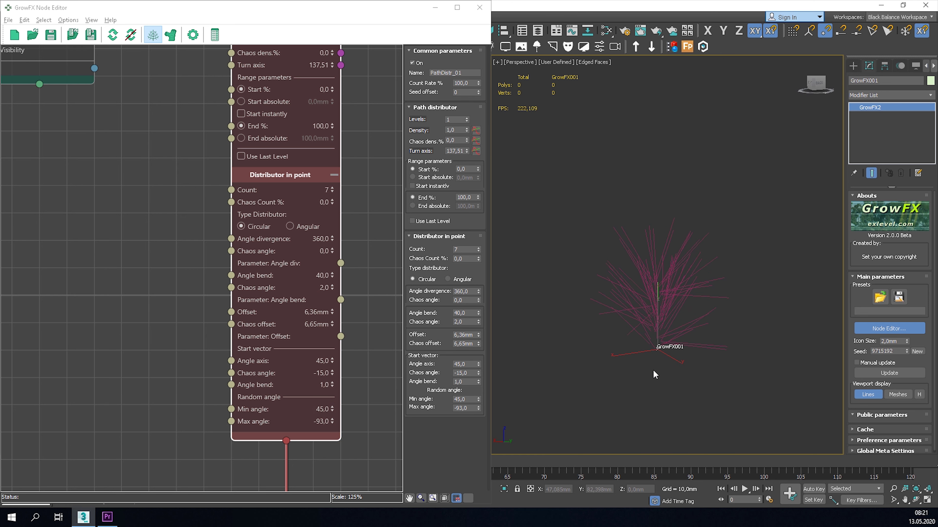
Reset the random angles and start-vector angle axis, chaos angle and bend to 0
right_click(332, 422)
right_click(332, 409)
right_click(332, 373)
right_click(332, 385)
right_click(332, 361)
right_click(330, 332)
right_click(329, 312)
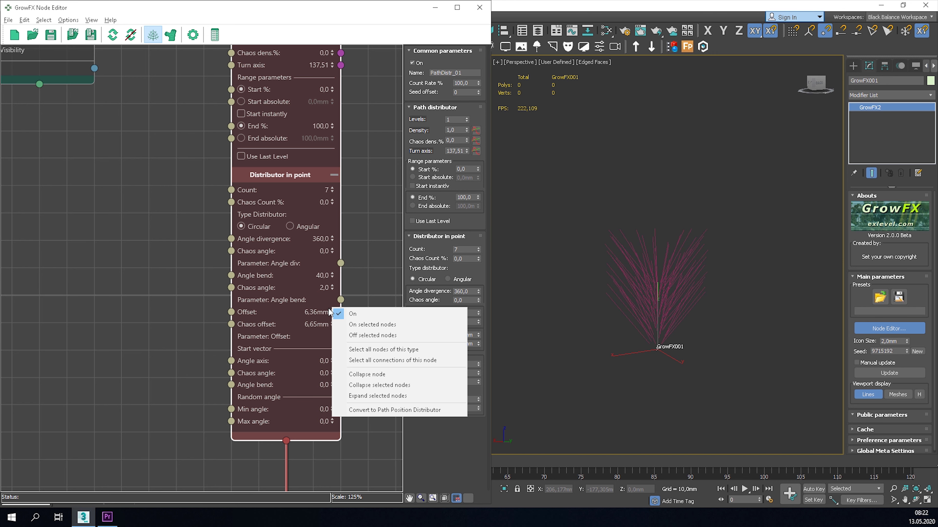
click(319, 304)
Reset Offset, Chaos offset, Angle bend, bend chaos angle, Angle divergence and Count to 0
right_click(332, 312)
right_click(332, 325)
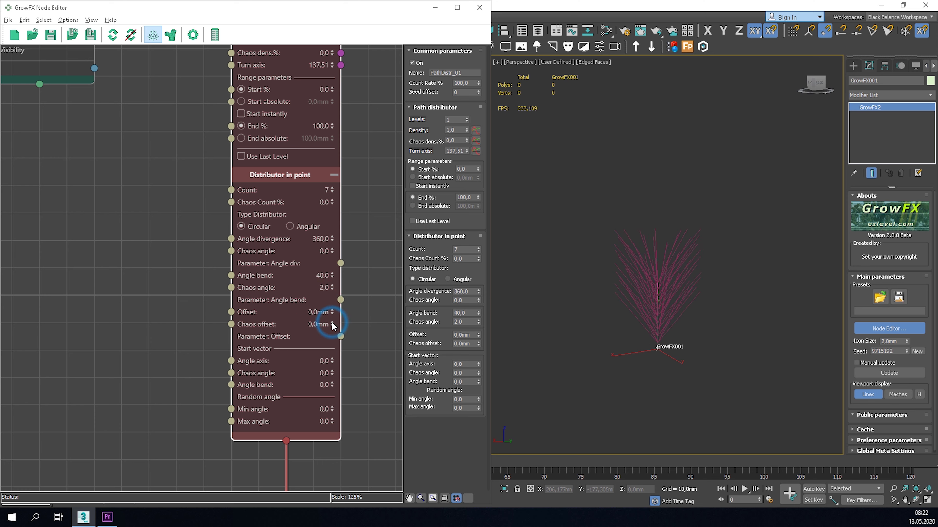
right_click(327, 282)
click(329, 287)
right_click(332, 287)
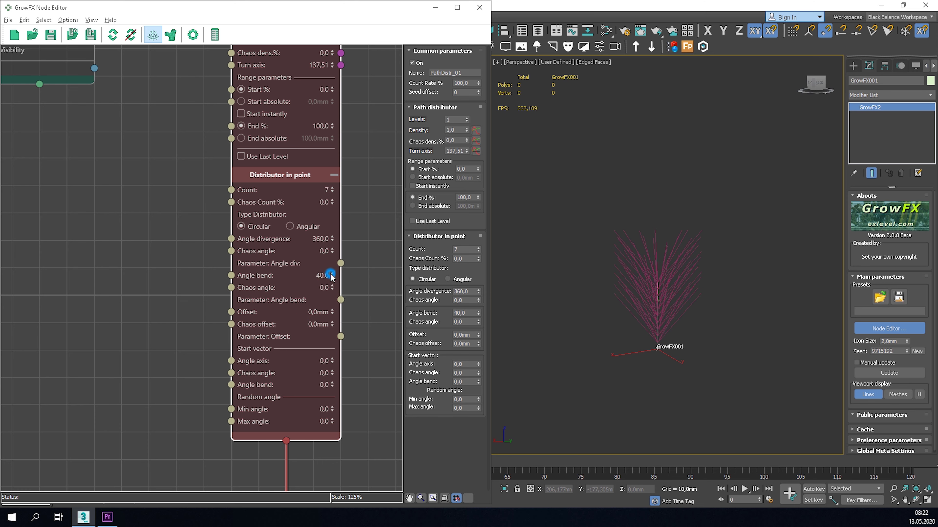
right_click(331, 276)
right_click(331, 239)
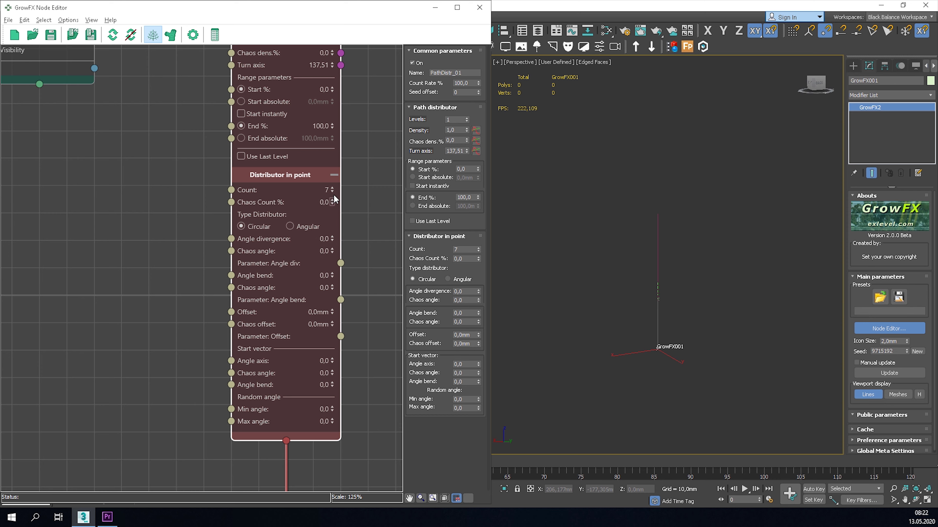
right_click(331, 191)
Set the PathDistr_01 Count to 4 branches per point
middle_drag(301, 200, 304, 272)
click(341, 256)
click(341, 256)
double_click(338, 258)
text(4)
key(Return)
alt+middle_drag(708, 294, 661, 305)
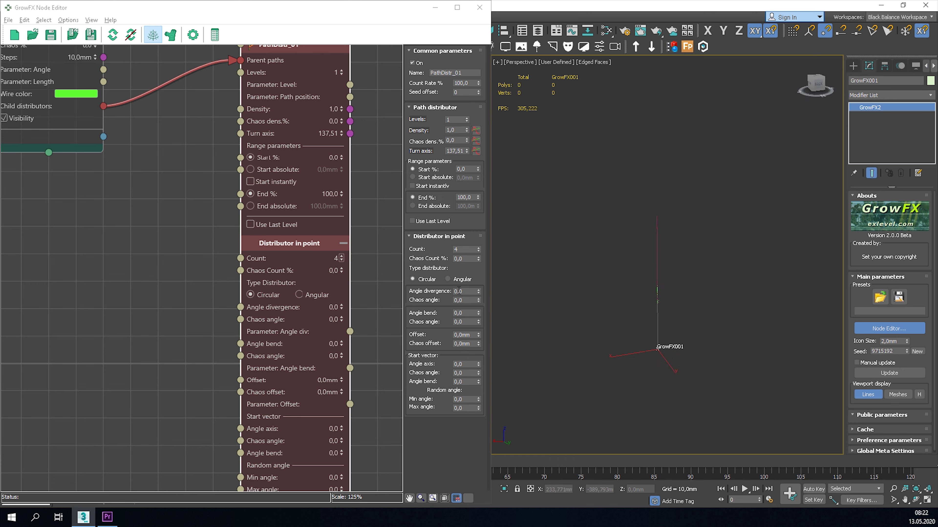
Raise the Angle bend to 44,0 so branches bend outward from the stem
middle_drag(195, 214, 209, 266)
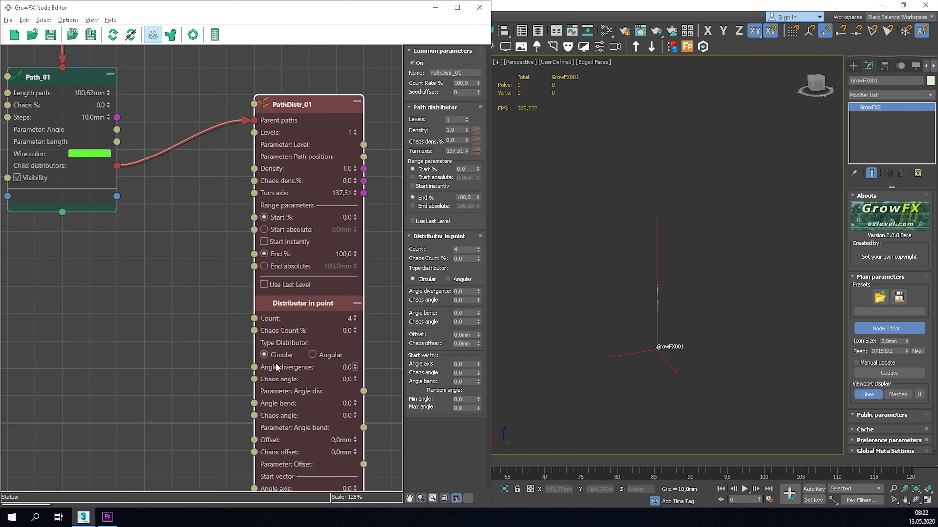
middle_drag(334, 343, 338, 290)
drag(363, 309, 365, 288)
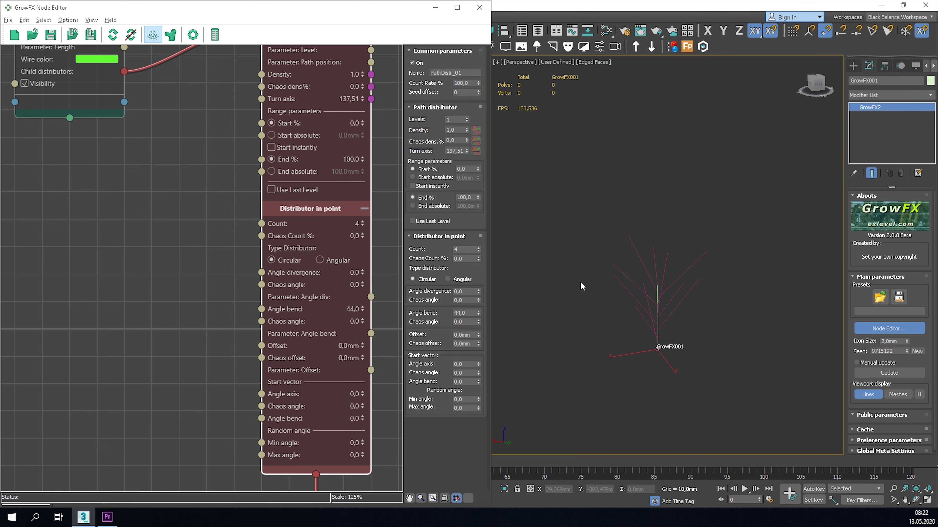
mouse_move(619, 318)
alt+middle_down()
mouse_move(644, 358)
mouse_move(623, 311)
alt+middle_up()
Set Path_01's Length path to 10,0mm
middle_drag(146, 157, 237, 356)
double_click(196, 222)
double_click(196, 197)
text(10)
key(Return)
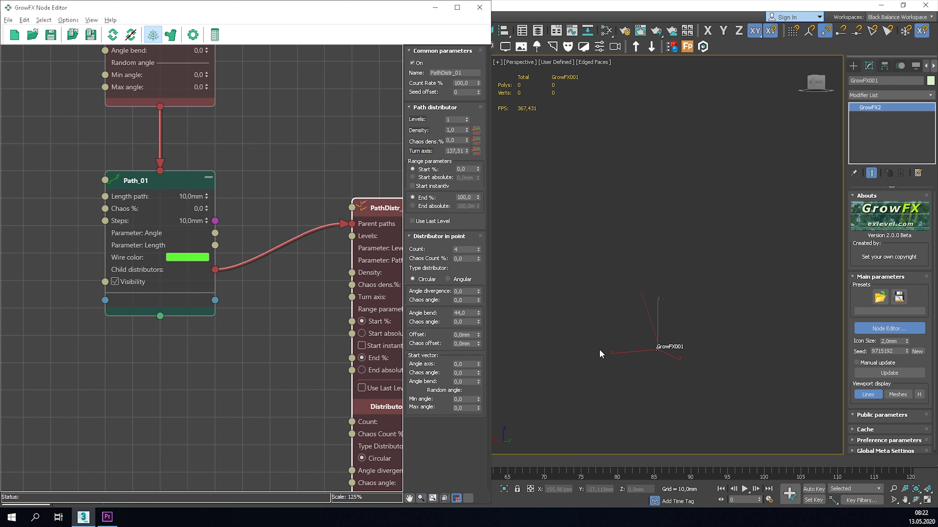
Set the PathDistr_01 Density to 100
scroll(652, 349, up, 5)
scroll(701, 356, up, 10)
middle_drag(653, 122, 584, 312)
scroll(670, 306, down, 6)
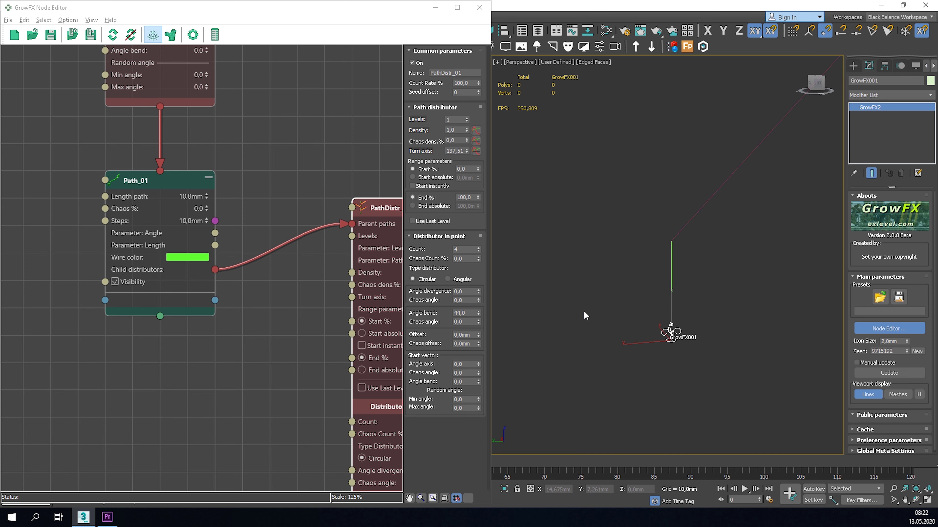
middle_drag(300, 235, 171, 114)
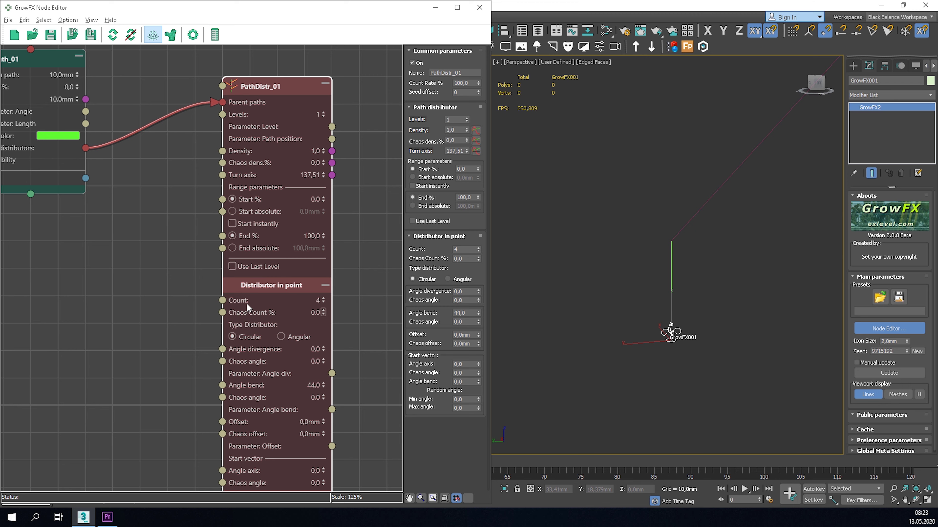
click(319, 151)
text(100)
key(Return)
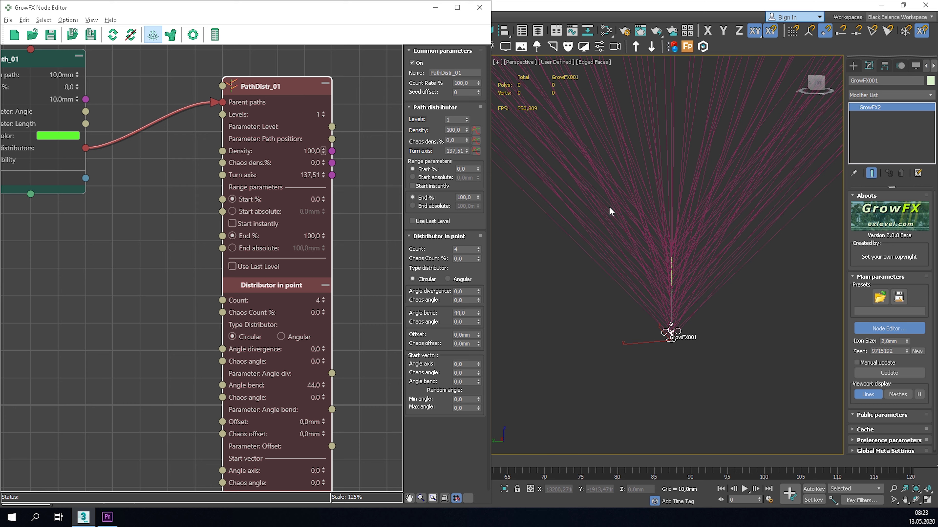
Try Start % at 70,0, then reset it to 0 and lower End %
alt+middle_drag(760, 228, 658, 248)
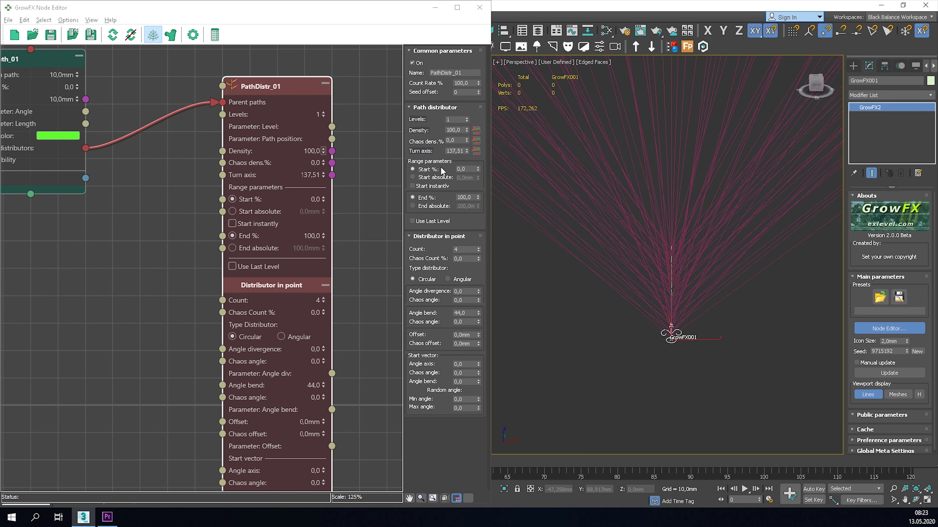
drag(323, 199, 329, 163)
click(322, 201)
right_click(322, 201)
drag(323, 236, 318, 255)
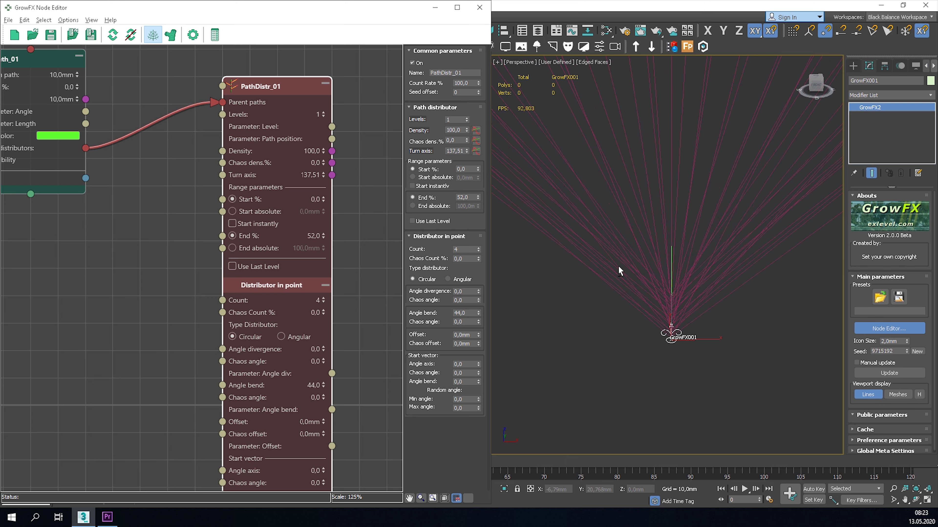
Reset End % and raise it back to 100 for the full distribution range
alt+middle_drag(618, 265, 527, 251)
right_click(324, 237)
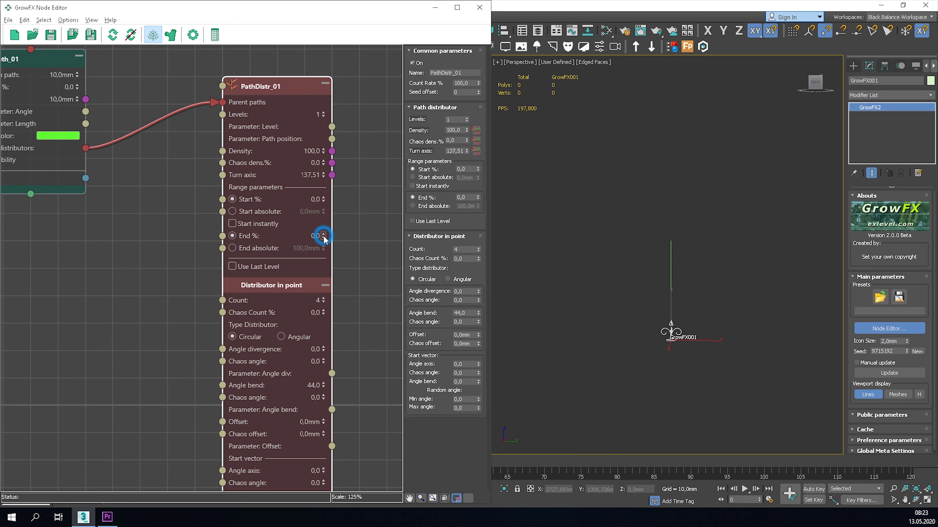
drag(325, 236, 333, 99)
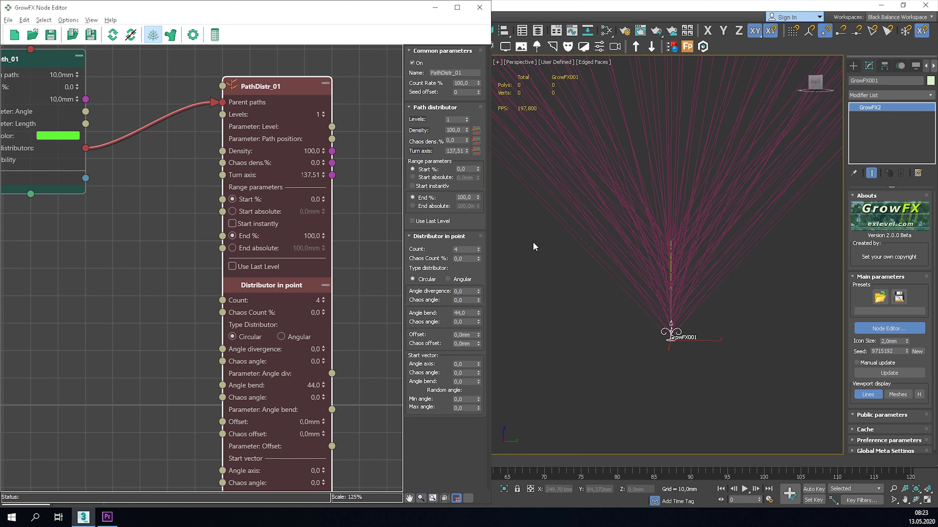
middle_drag(698, 276, 670, 263)
Set Path_02's Length path to 900 mm
scroll(693, 231, down, 5)
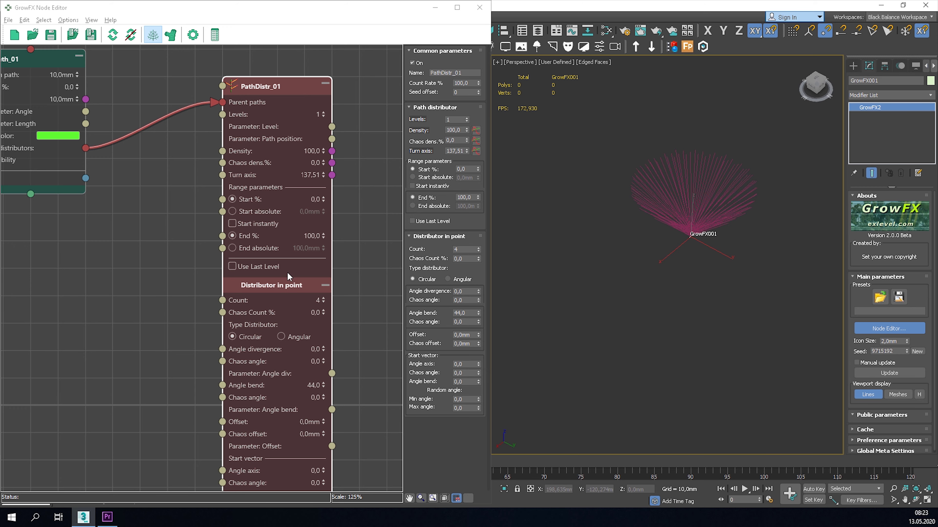
scroll(299, 271, down, 6)
middle_drag(330, 373, 338, 304)
scroll(326, 362, up, 3)
click(328, 342)
text(900)
key(Return)
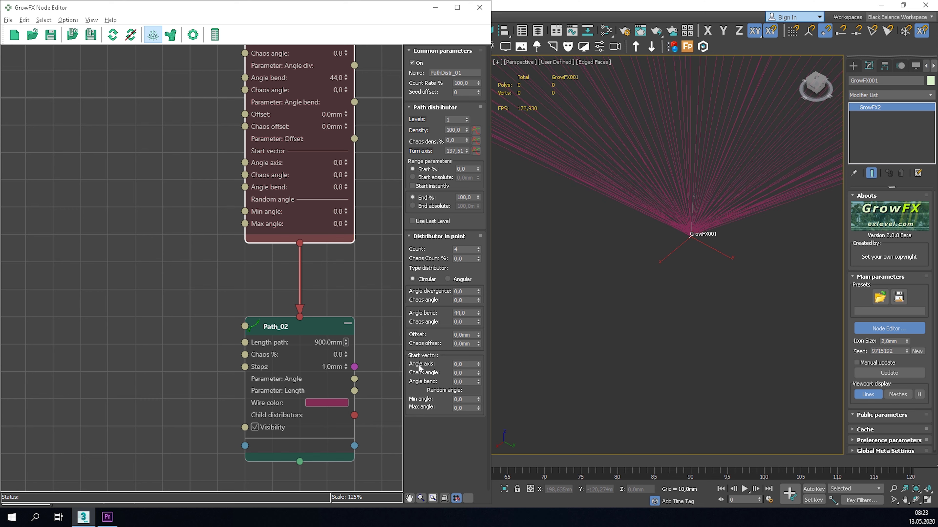
Attach a Cylinder mesh node to Path_02 and display the plant as meshes
scroll(655, 210, down, 4)
scroll(694, 232, down, 4)
alt+middle_drag(694, 229, 695, 196)
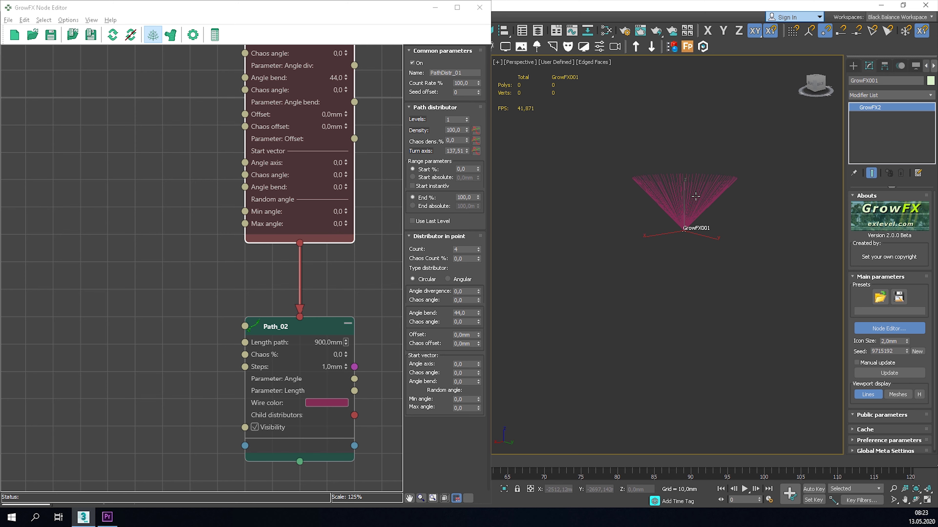
middle_drag(315, 382, 327, 232)
drag(314, 314, 312, 360)
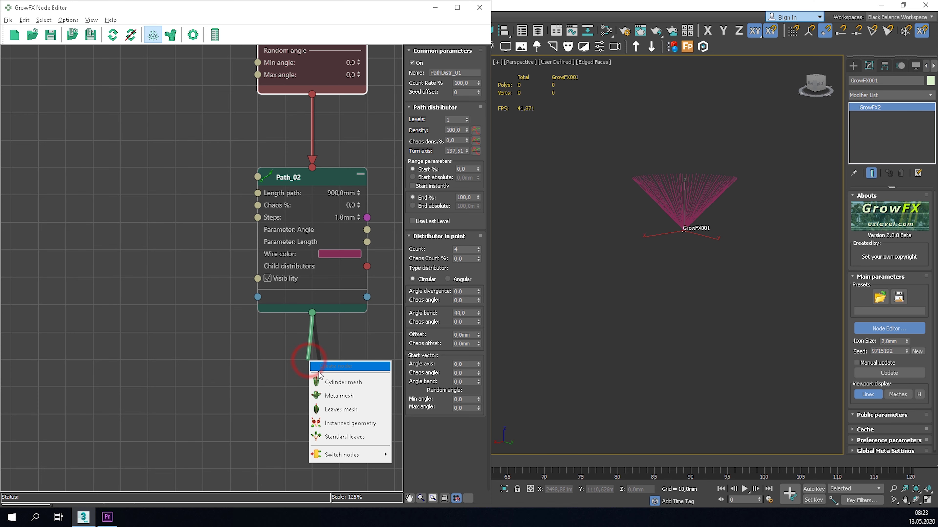
click(339, 386)
middle_drag(703, 237, 706, 246)
click(896, 393)
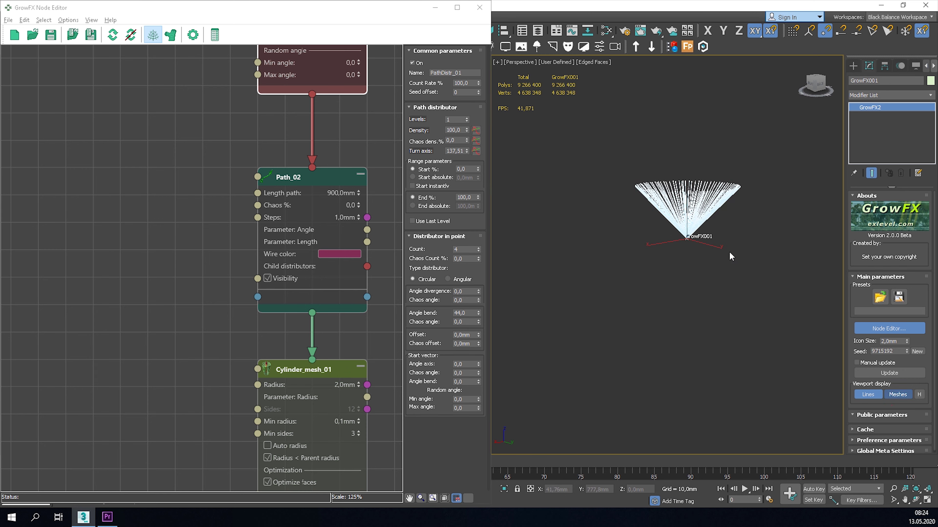
Switch the viewport to wireframe and set Path_02's Steps to 20 mm
key(F3)
scroll(694, 196, up, 5)
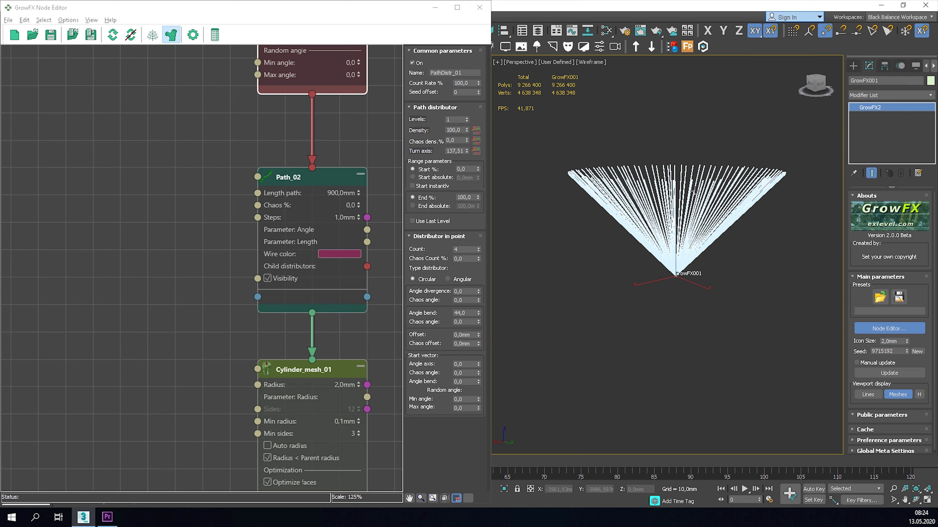
scroll(693, 196, up, 3)
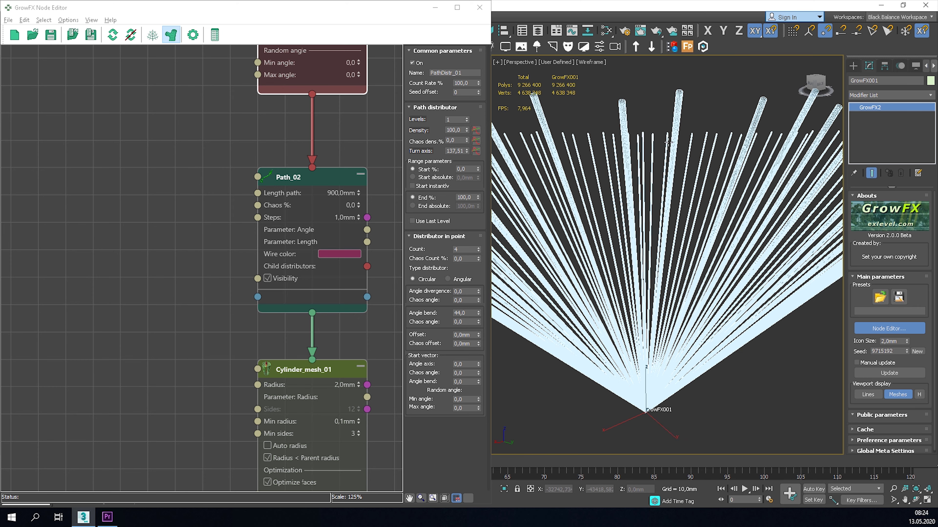
alt+middle_drag(670, 170, 664, 140)
scroll(665, 140, up, 3)
alt+middle_drag(636, 214, 635, 286)
scroll(635, 286, up, 8)
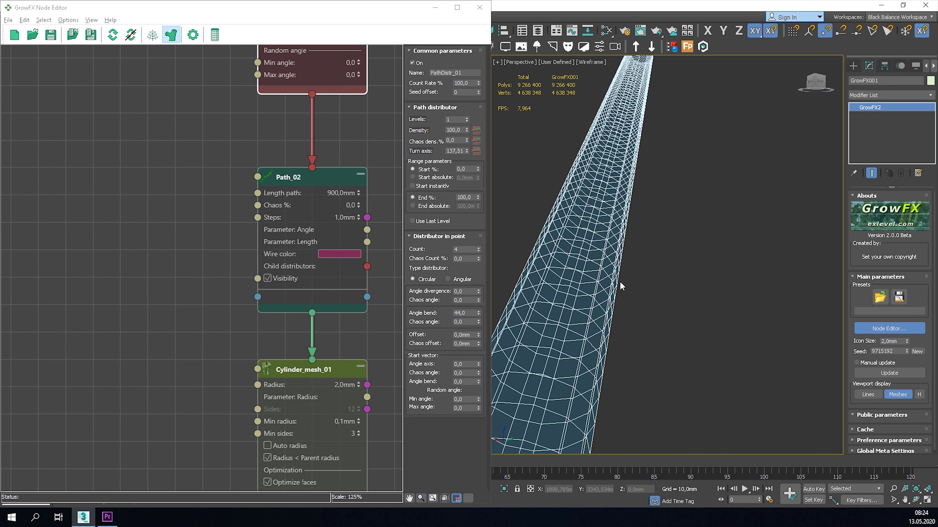
double_click(353, 217)
text(20)
key(Return)
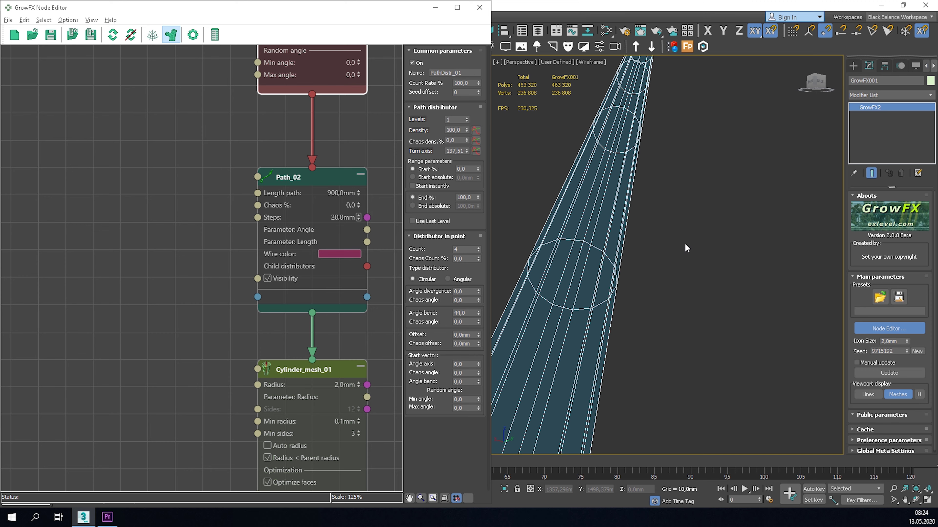
Set the Cylinder_mesh_01 Radius to 20 mm
scroll(684, 246, down, 5)
scroll(677, 277, down, 1)
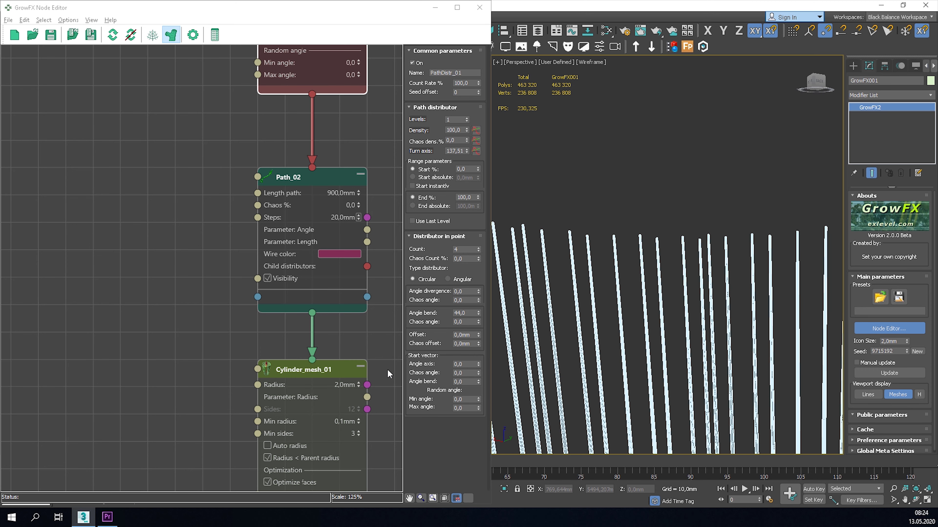
double_click(345, 385)
text(20)
key(Return)
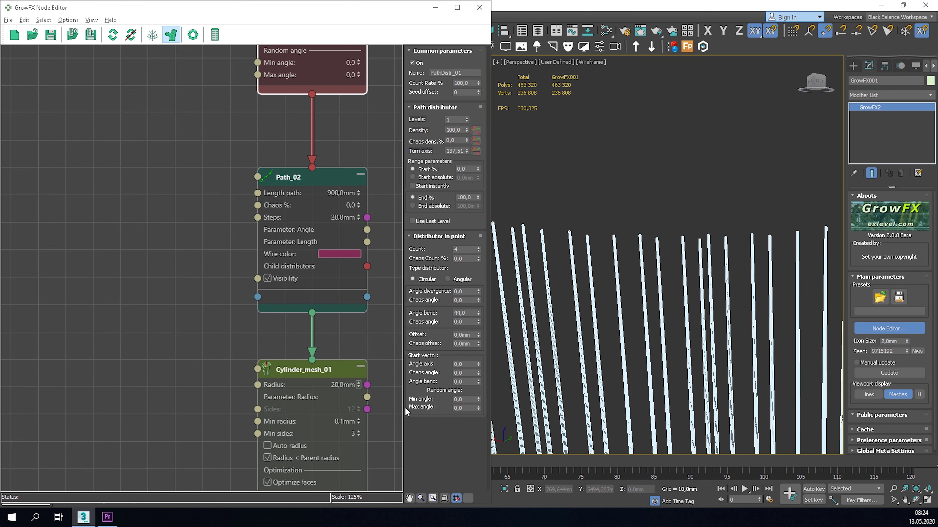
click(666, 211)
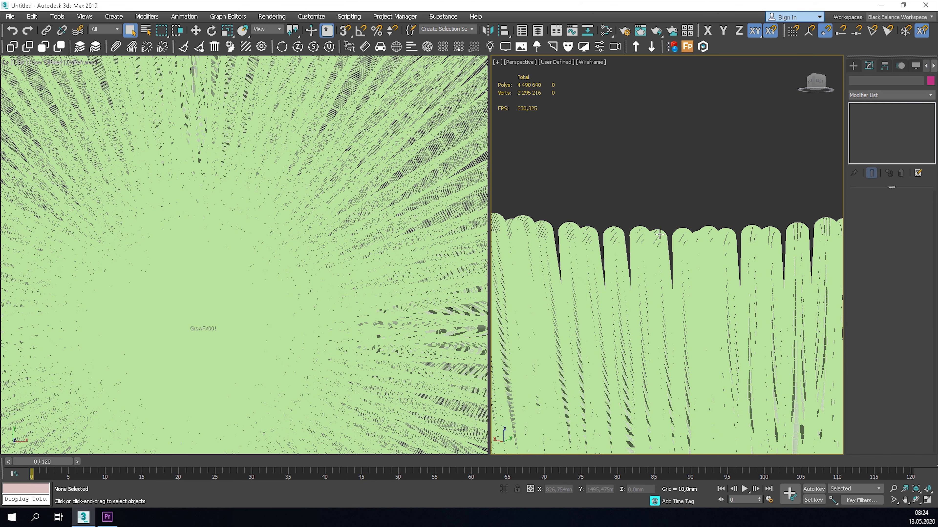
Switch the viewport to shaded display with edged faces and orbit down onto the fan
key(F3)
key(F4)
mouse_move(676, 291)
alt+middle_down()
mouse_move(705, 305)
mouse_move(711, 231)
alt+middle_up()
scroll(702, 123, up, 5)
Reopen the plant's node graph and set the cylinder's Min sides to 1
double_click(709, 166)
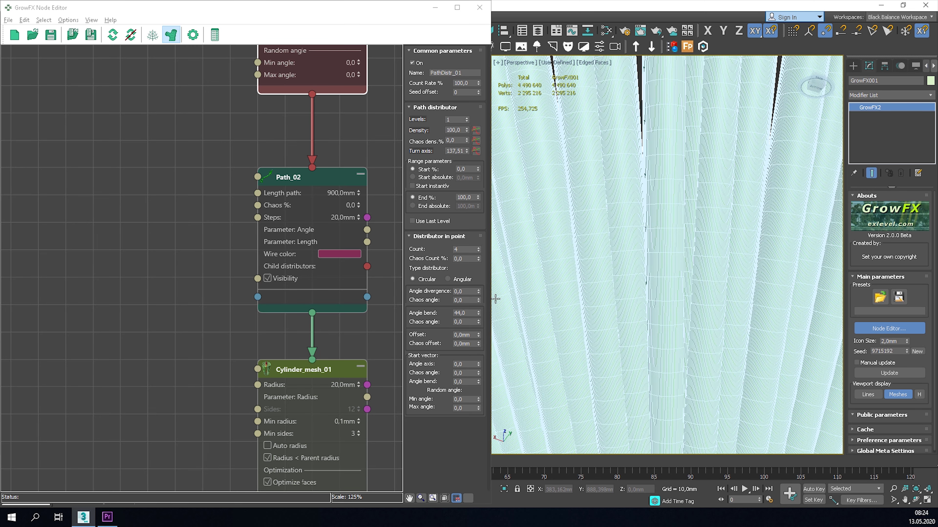
double_click(353, 435)
text(1)
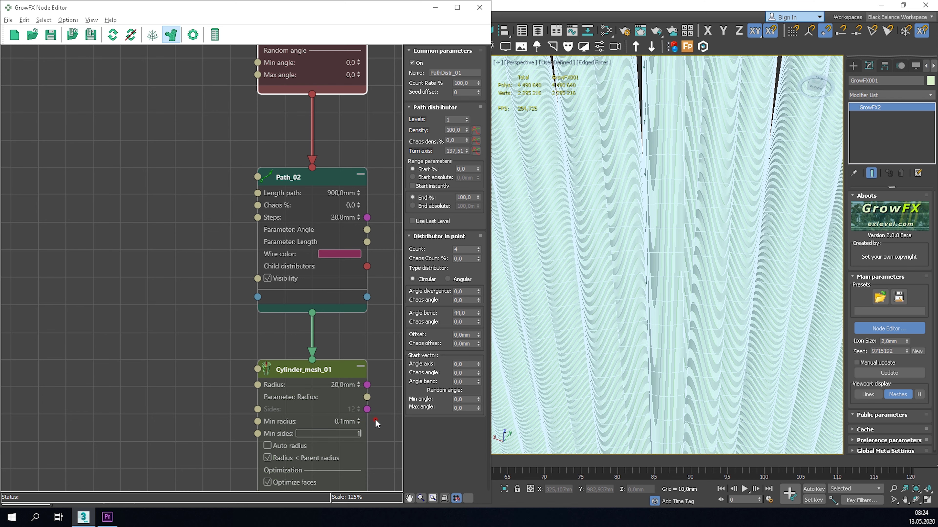
click(375, 419)
Delete the Cylinder_mesh_01 node attached to Path_02
scroll(335, 325, down, 3)
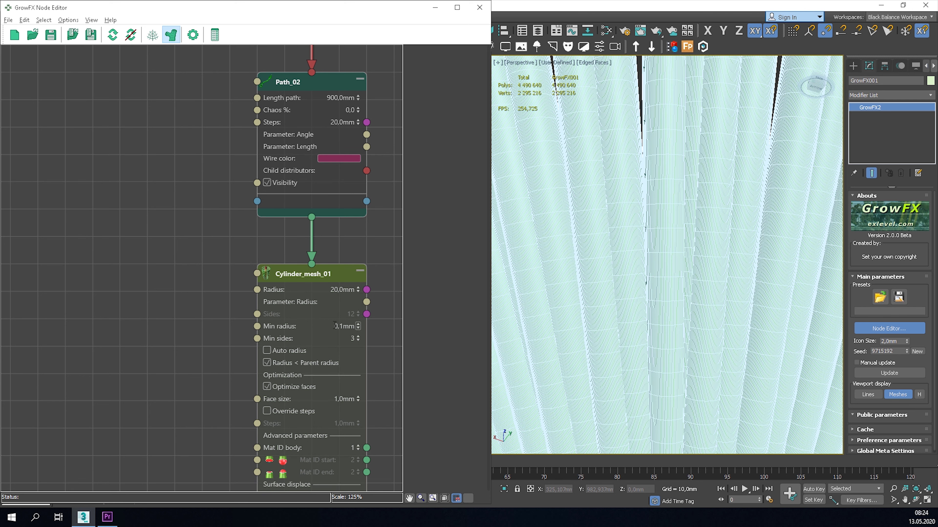
middle_drag(345, 348, 321, 251)
drag(321, 251, 320, 335)
click(302, 263)
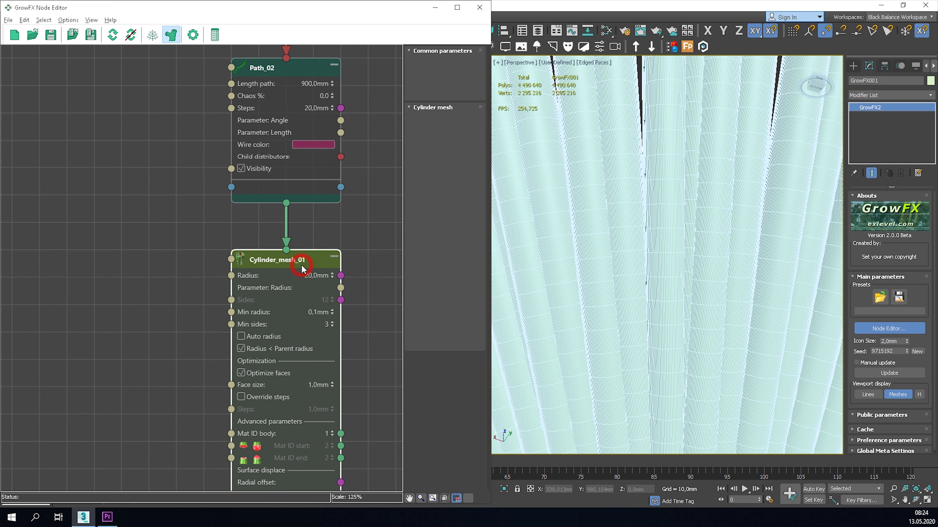
key(Delete)
Switch Viewport display back to Lines and view the plant from the side
drag(304, 235, 324, 338)
click(868, 399)
scroll(682, 287, down, 5)
alt+middle_drag(682, 287, 699, 312)
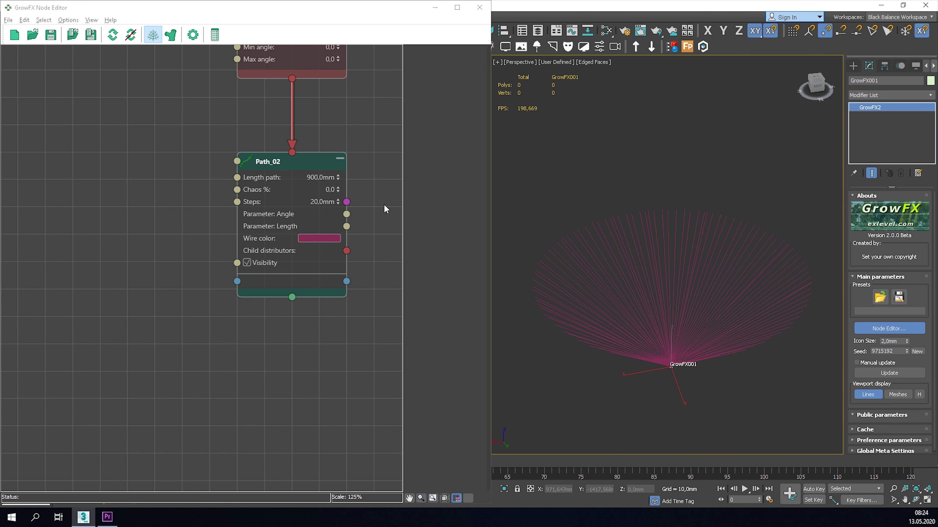
Set the point distributor's Chaos Count to 30 % and Angle bend to 40
scroll(343, 124, up, 10)
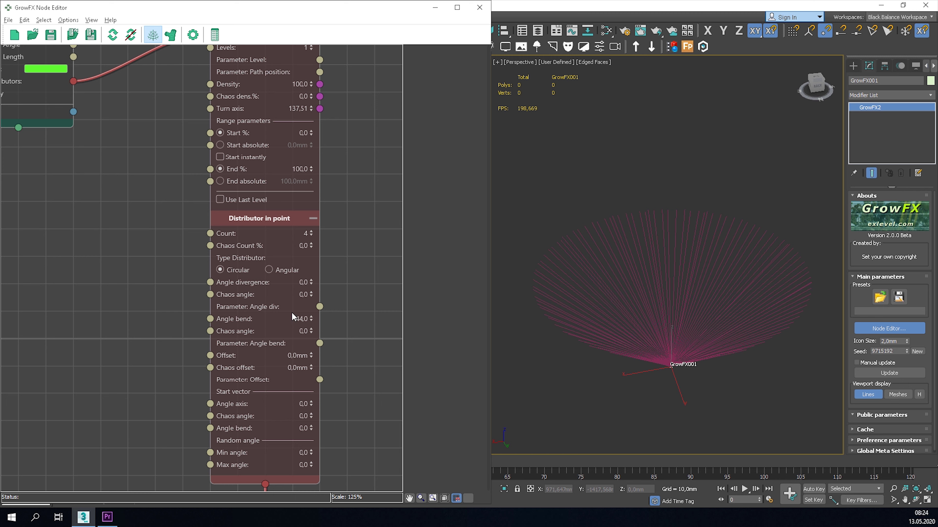
click(307, 246)
text(30)
key(Return)
mouse_move(312, 321)
mouse_down()
mouse_move(313, 310)
mouse_move(312, 321)
mouse_up()
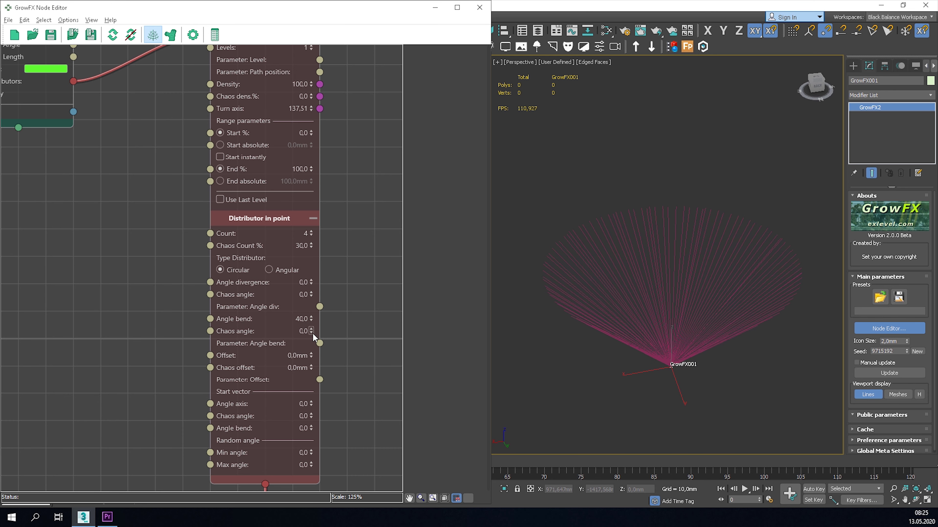
Set the distributor's Chaos angle to 30 and Offset to 3 mm
click(303, 331)
text(30)
key(Return)
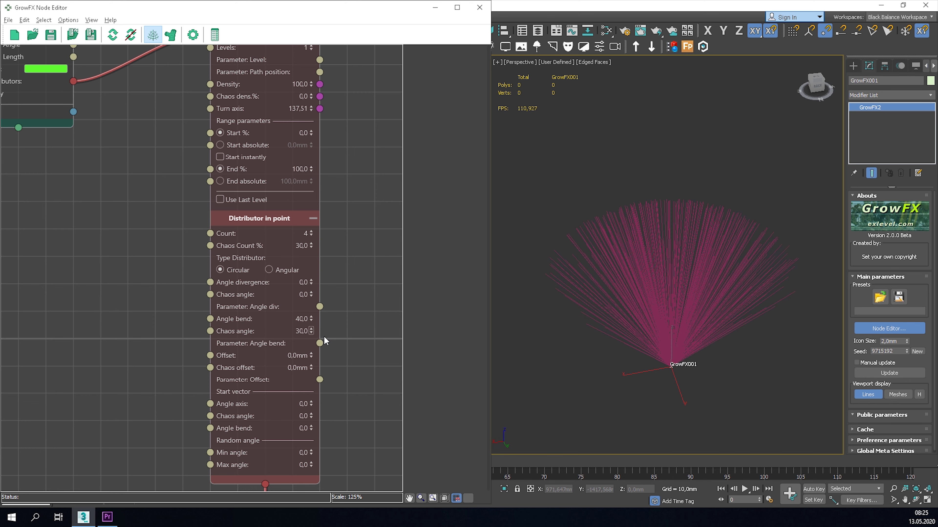
alt+middle_drag(695, 310, 684, 272)
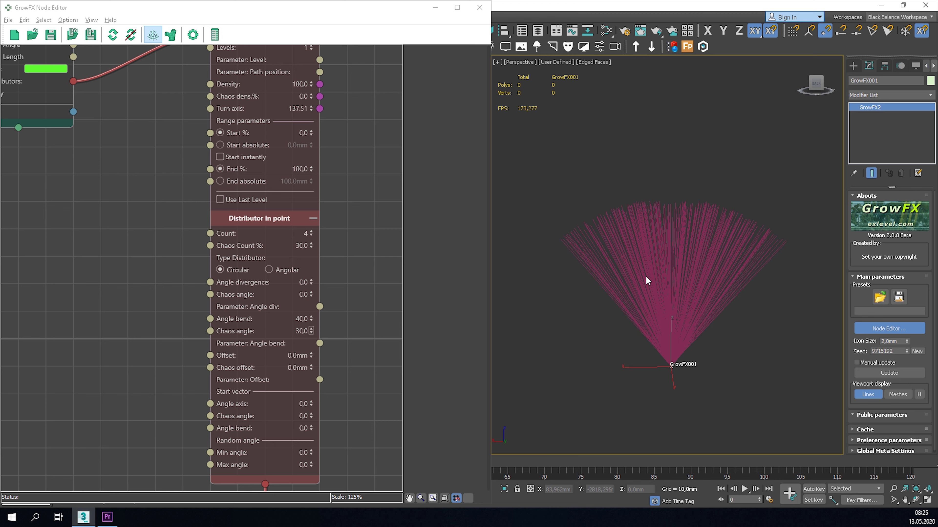
double_click(303, 353)
text(3)
key(Return)
alt+middle_drag(678, 368, 678, 281)
Set the point distributor's Chaos offset to 150 mm
scroll(664, 355, up, 5)
scroll(637, 327, down, 5)
scroll(622, 315, up, 5)
scroll(619, 312, down, 5)
middle_drag(613, 308, 779, 322)
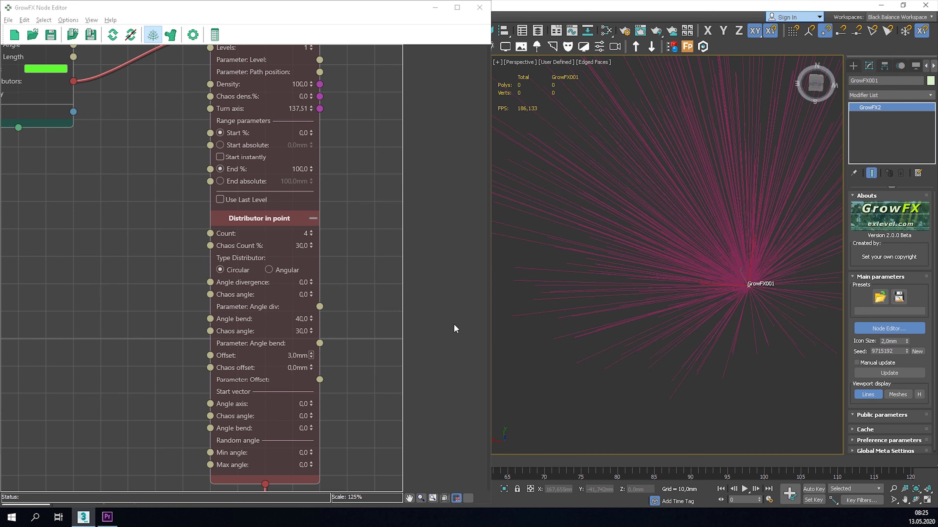
double_click(303, 367)
text(150)
key(Return)
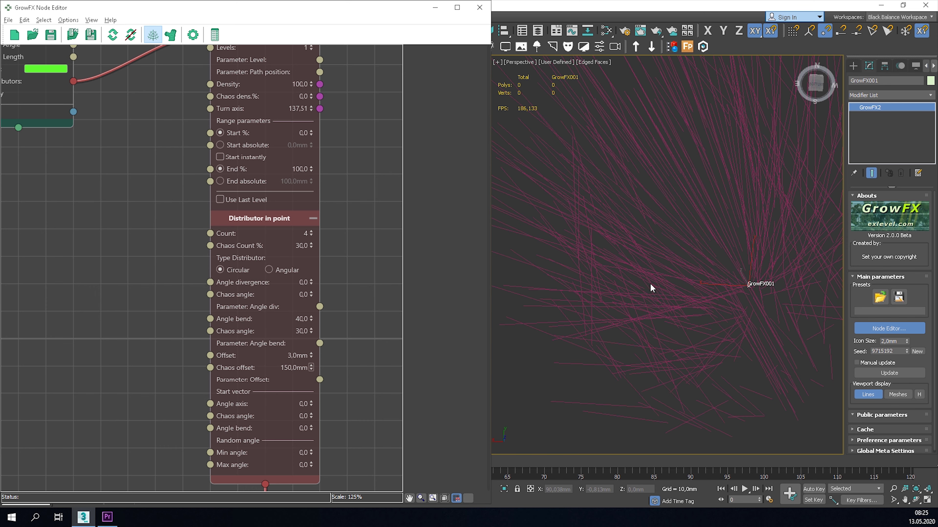
alt+middle_drag(704, 284, 730, 306)
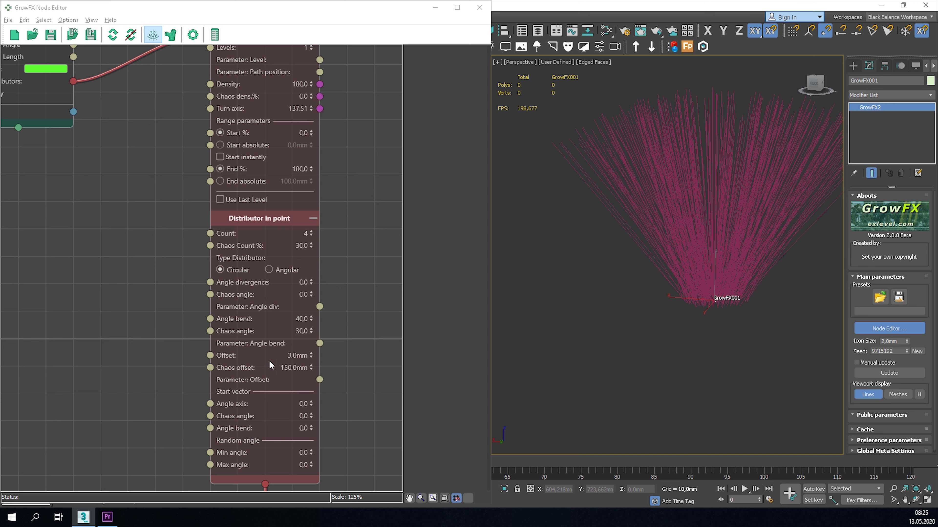
Set start-vector chaos angle 45 and bend 9 with random angles -10 to 10, then inspect the fan
drag(311, 418, 313, 392)
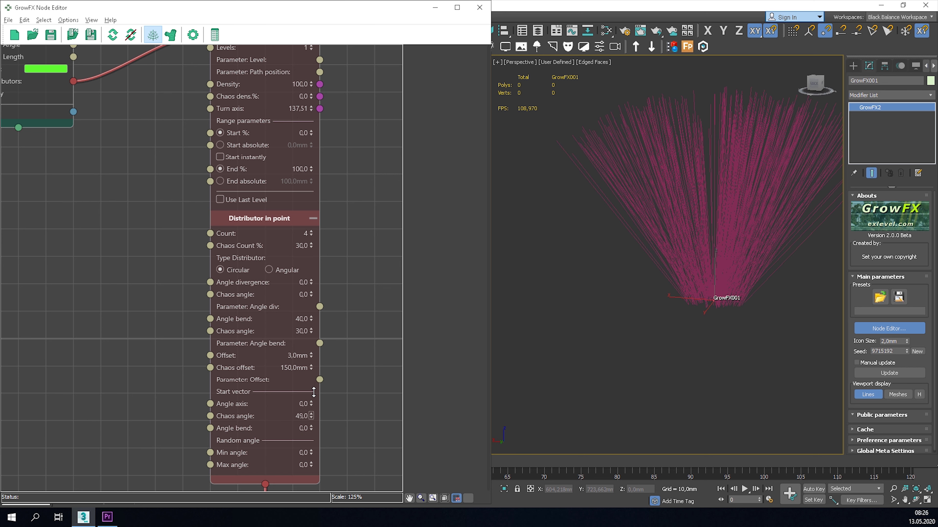
drag(311, 430, 313, 422)
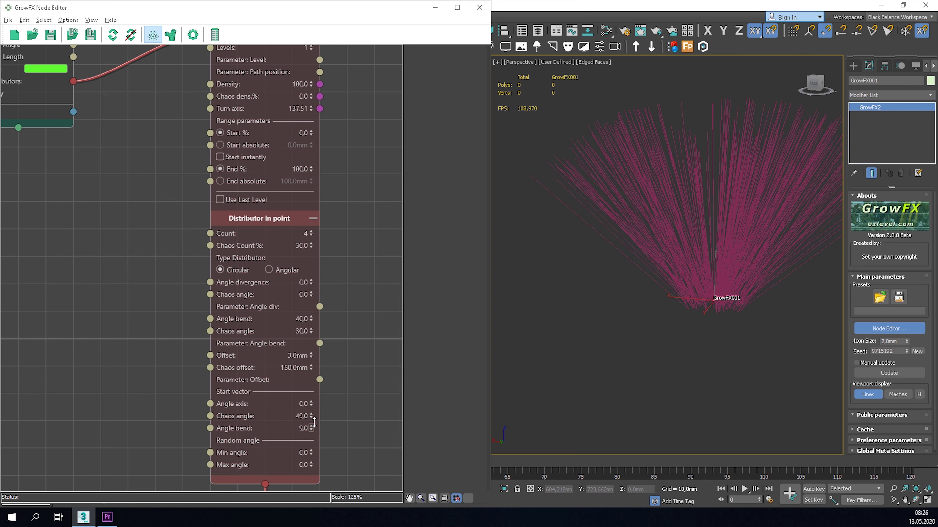
drag(312, 448, 313, 459)
middle_drag(701, 255, 625, 268)
alt+middle_drag(687, 240, 601, 252)
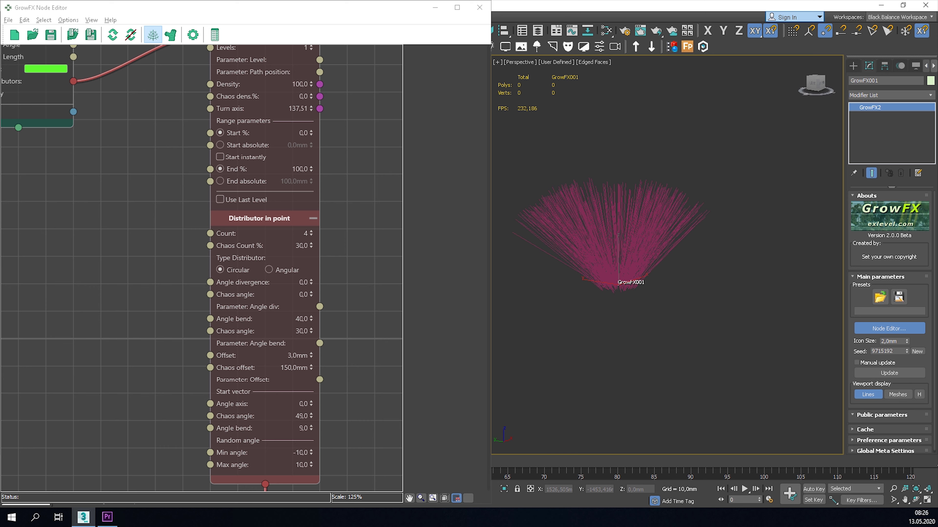
alt+middle_drag(661, 218, 657, 232)
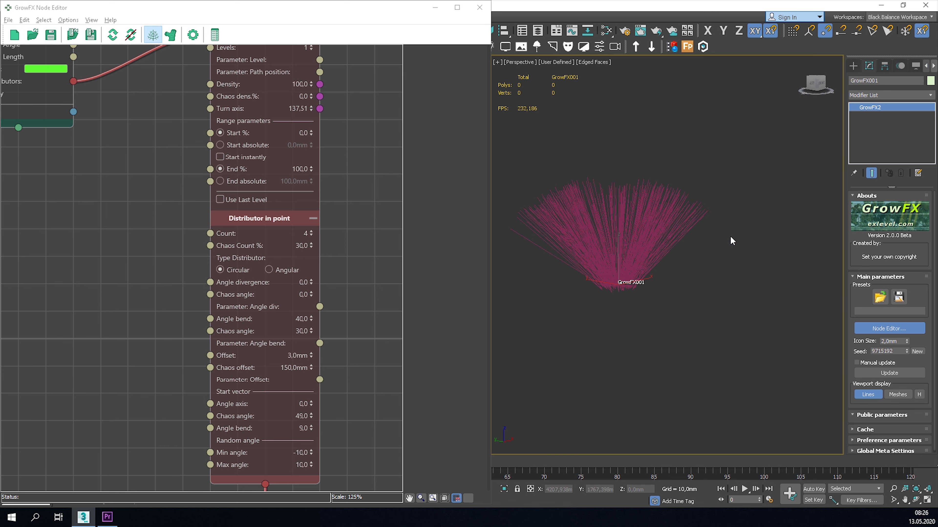
scroll(618, 273, down, 3)
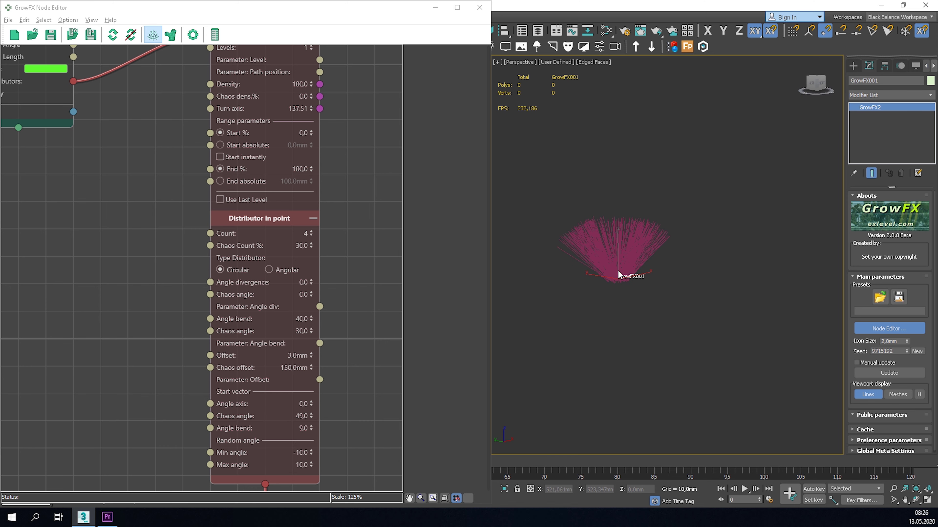
Create a Leaves_mesh_01 node fed from Path_02's output
scroll(242, 221, down, 8)
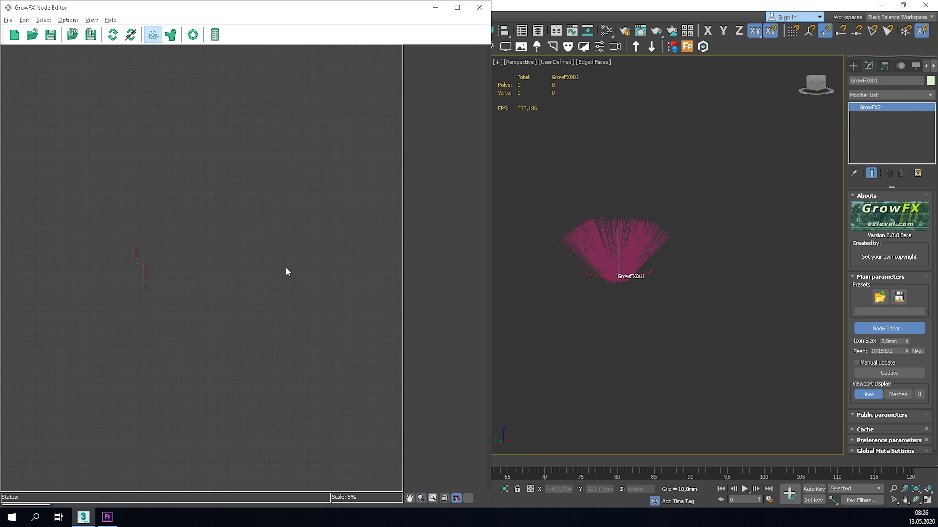
scroll(145, 278, up, 15)
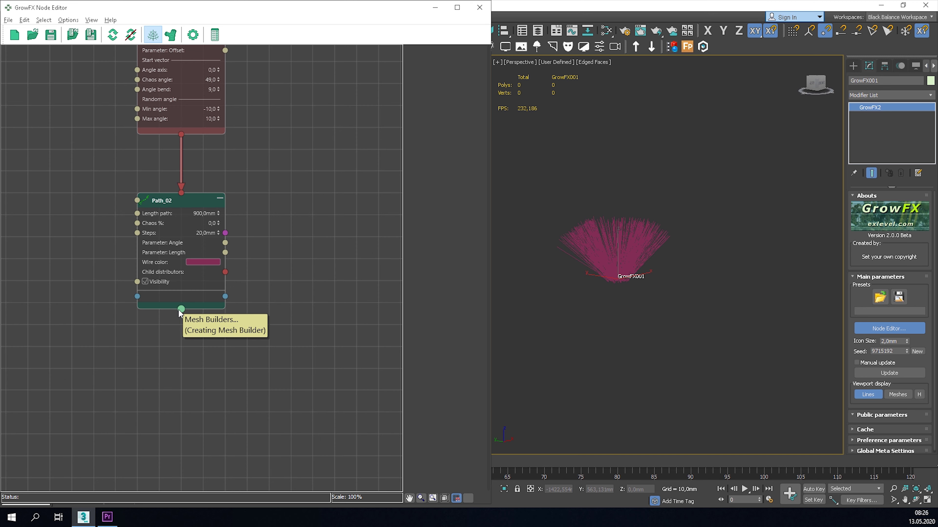
drag(181, 310, 198, 351)
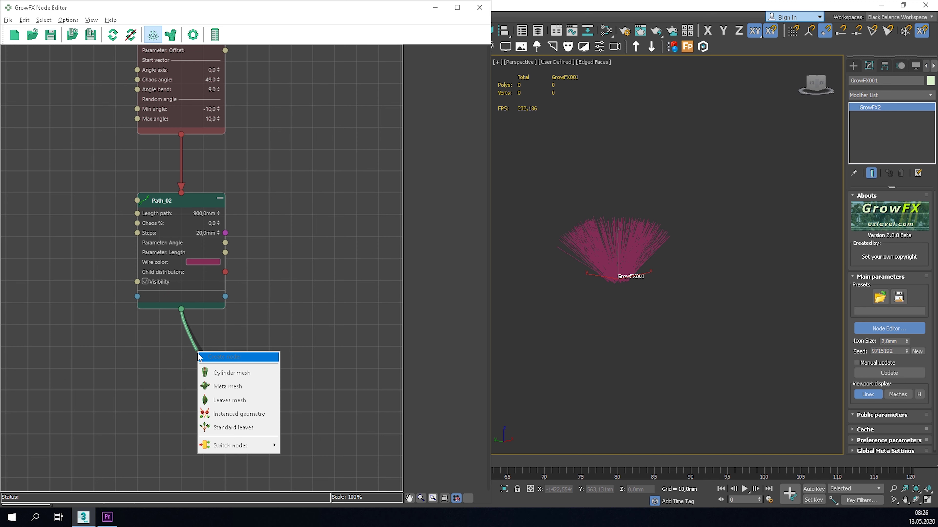
click(238, 401)
click(206, 358)
middle_drag(172, 355, 254, 278)
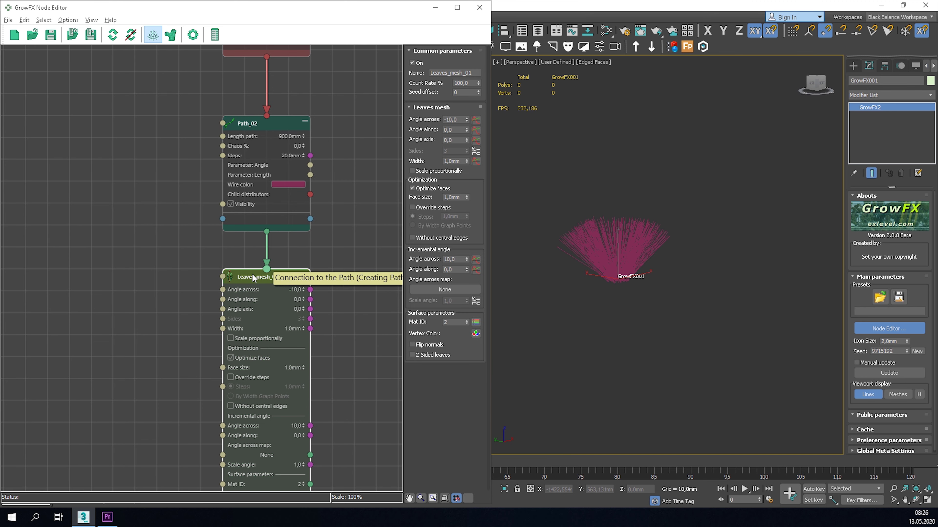
Display the plant as meshes, shaded without edge lines
click(898, 394)
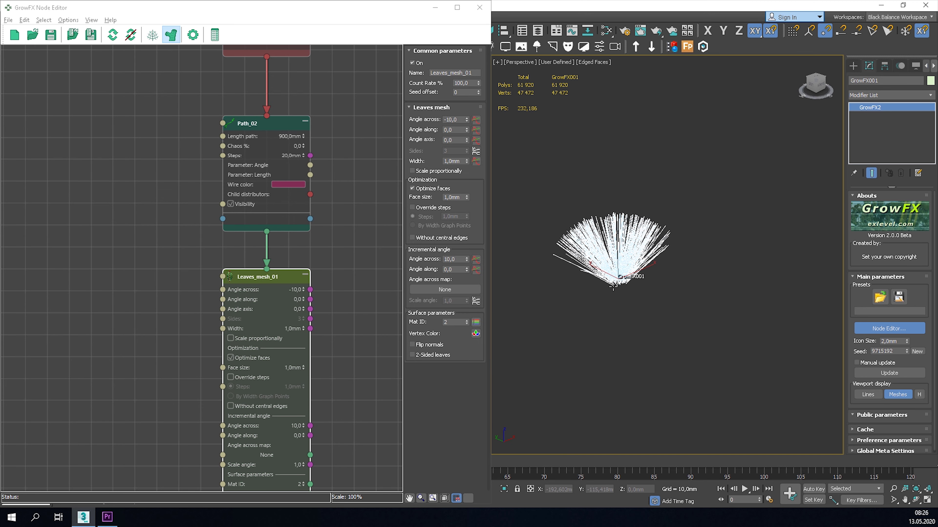
right_click(649, 286)
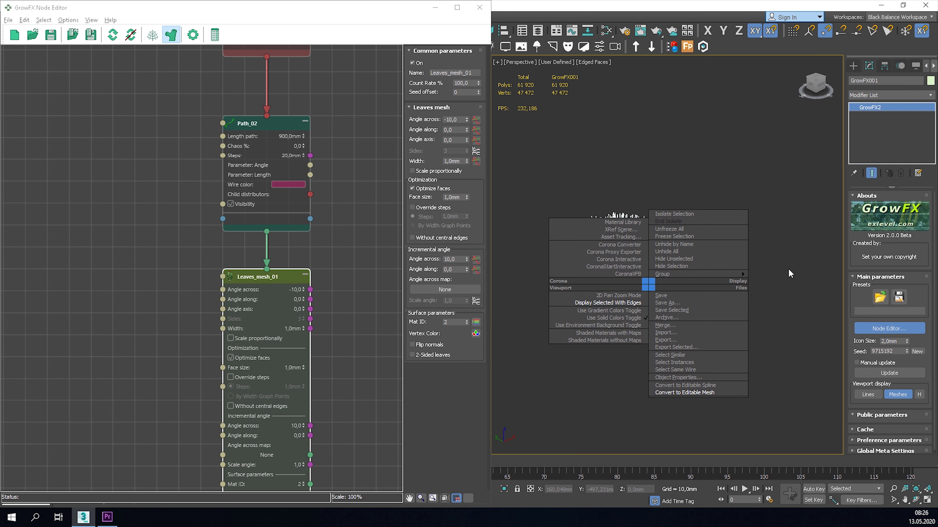
click(788, 262)
middle_drag(717, 291, 719, 285)
key(F4)
scroll(624, 248, up, 8)
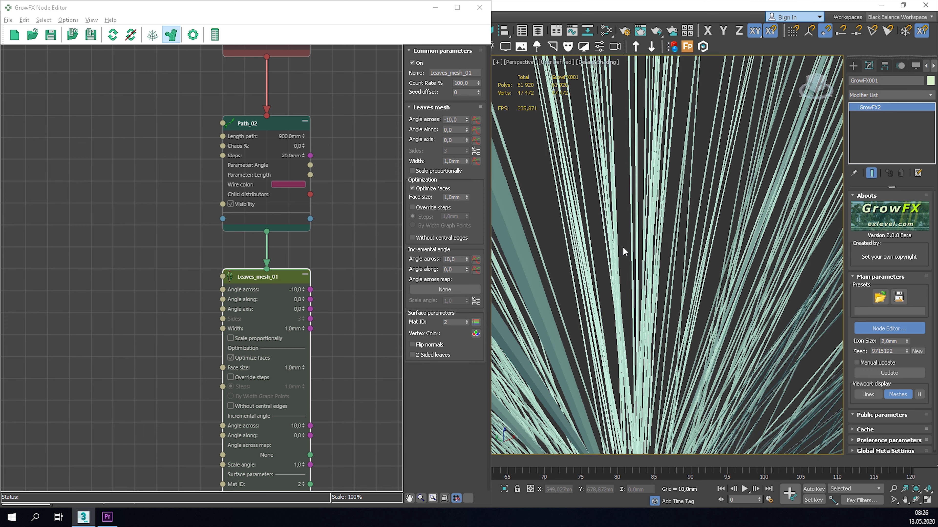
scroll(679, 261, down, 4)
alt+middle_drag(679, 261, 610, 272)
Set the leaf Width to 10 mm and inspect the leaf ribbons
click(298, 329)
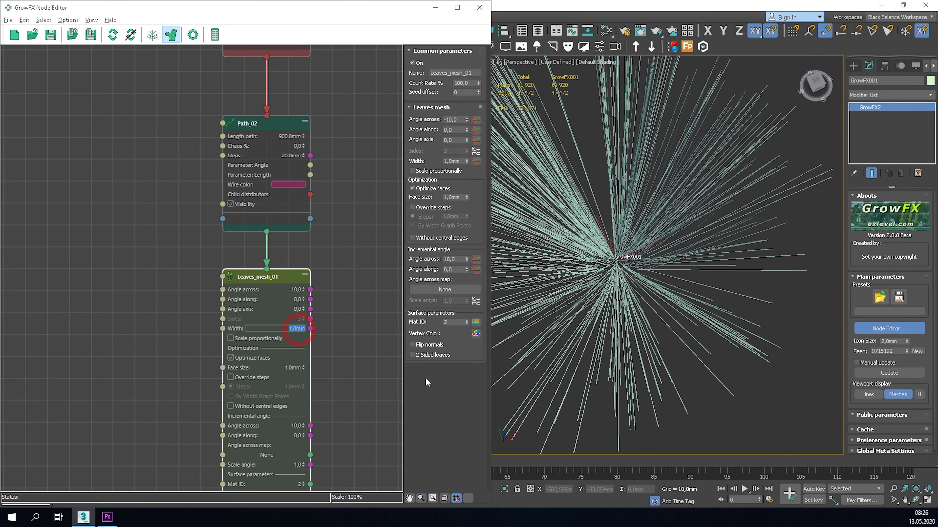
text(10)
key(Return)
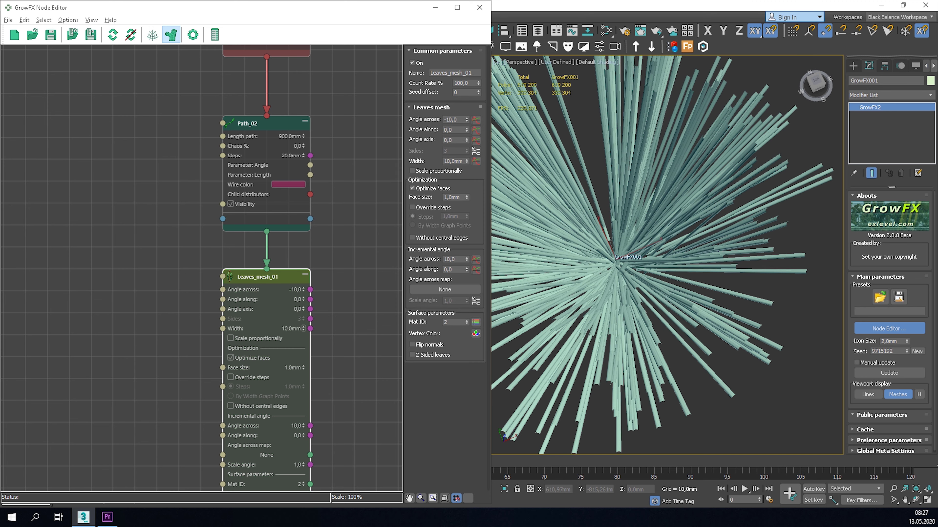
key(m)
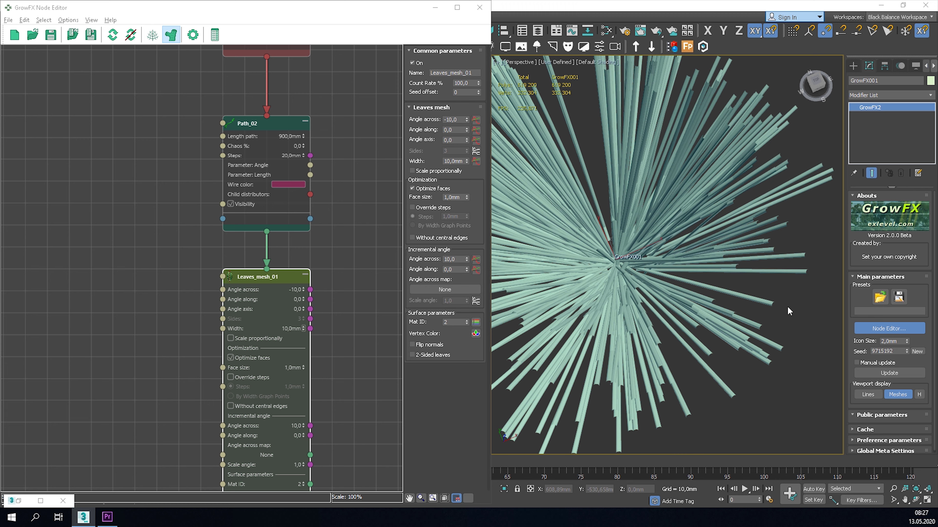
alt+middle_drag(663, 343, 591, 333)
scroll(619, 337, up, 5)
scroll(621, 335, down, 2)
middle_drag(674, 313, 649, 306)
scroll(648, 302, up, 2)
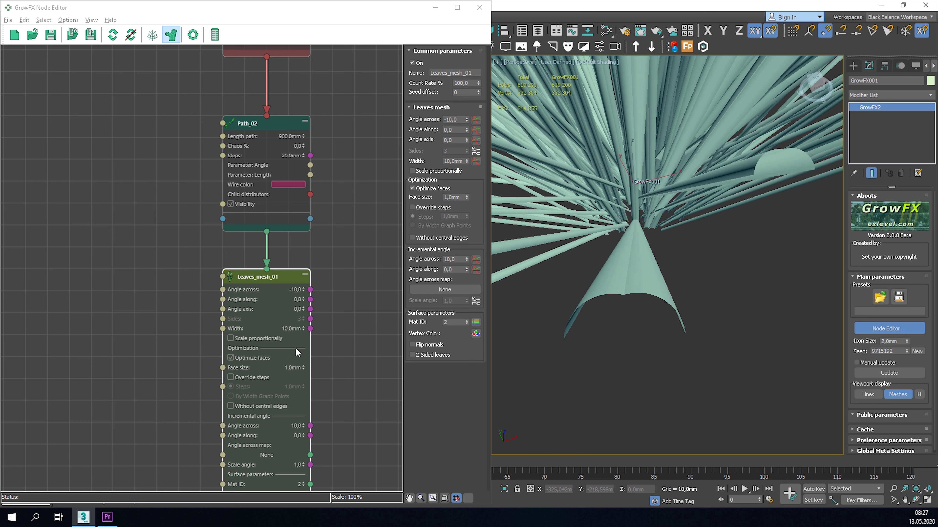
scroll(298, 381, down, 1)
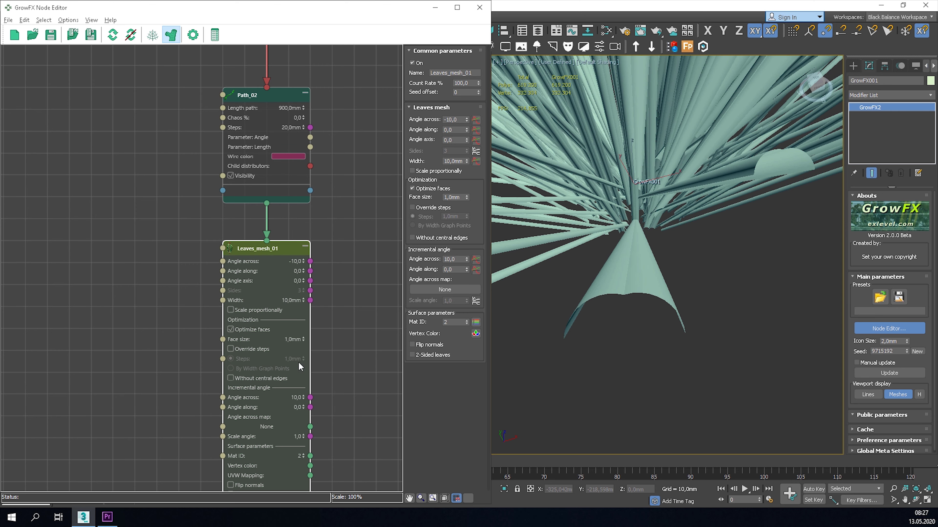
Set leaf Width 7,4mm, Angle across -21, incremental Angle across 7, and wire out from Width
mouse_move(303, 398)
mouse_down()
mouse_move(304, 389)
mouse_move(310, 402)
mouse_up()
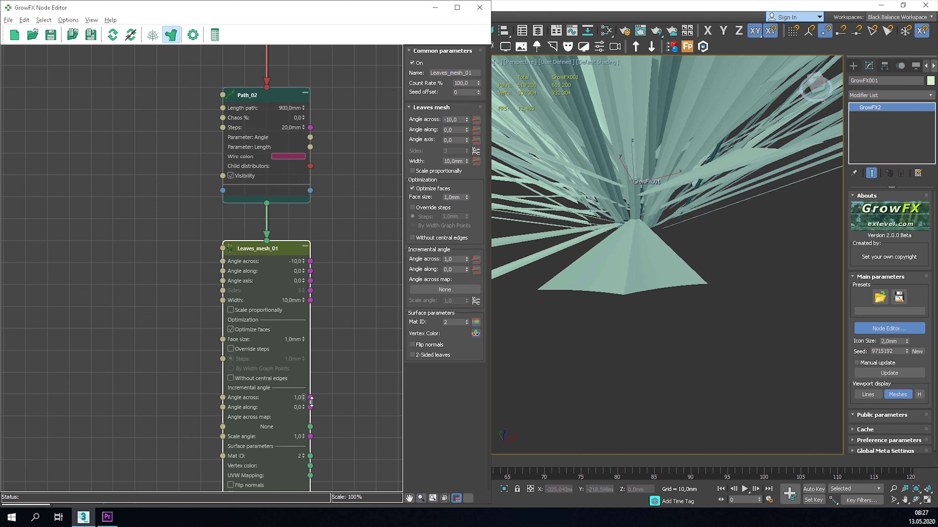
drag(302, 302, 304, 279)
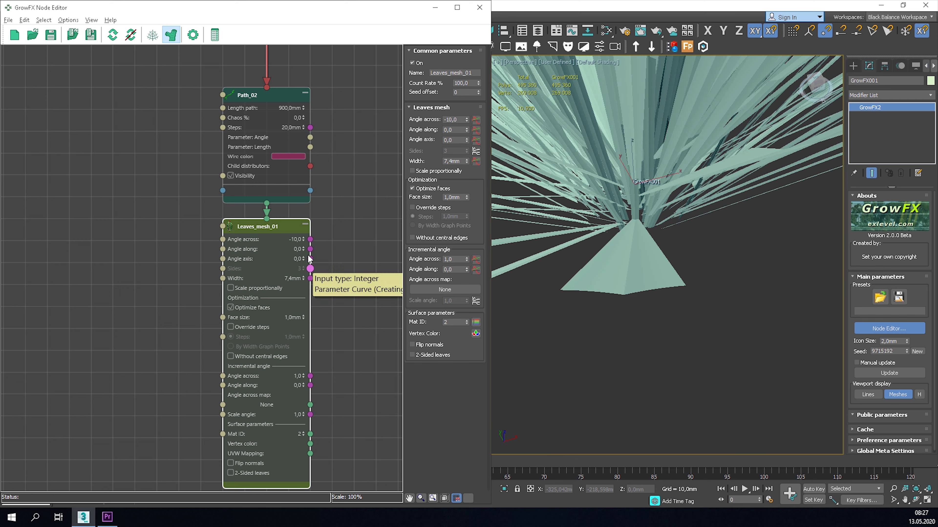
drag(304, 240, 310, 260)
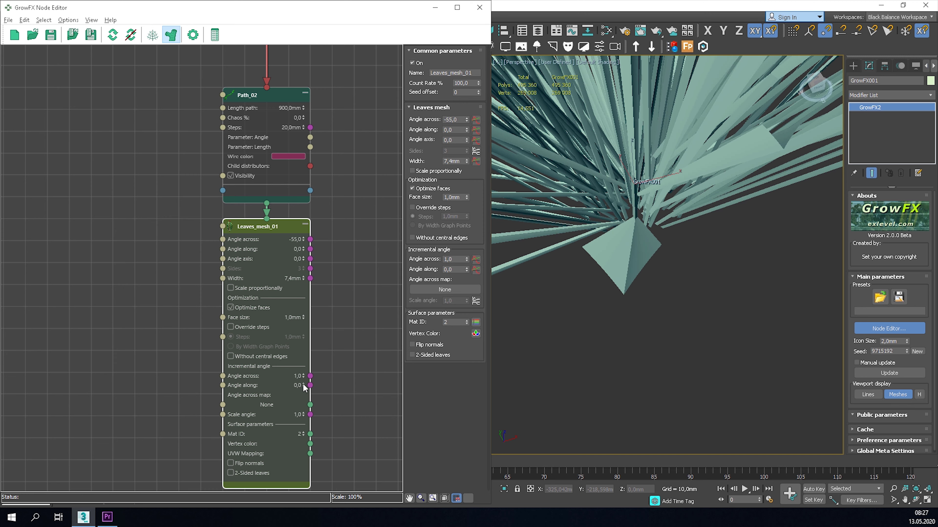
mouse_move(304, 376)
mouse_down()
mouse_move(308, 344)
mouse_move(309, 370)
mouse_up()
mouse_move(305, 241)
mouse_down()
mouse_move(306, 262)
mouse_move(308, 245)
mouse_up()
drag(307, 232, 308, 218)
drag(306, 377, 310, 381)
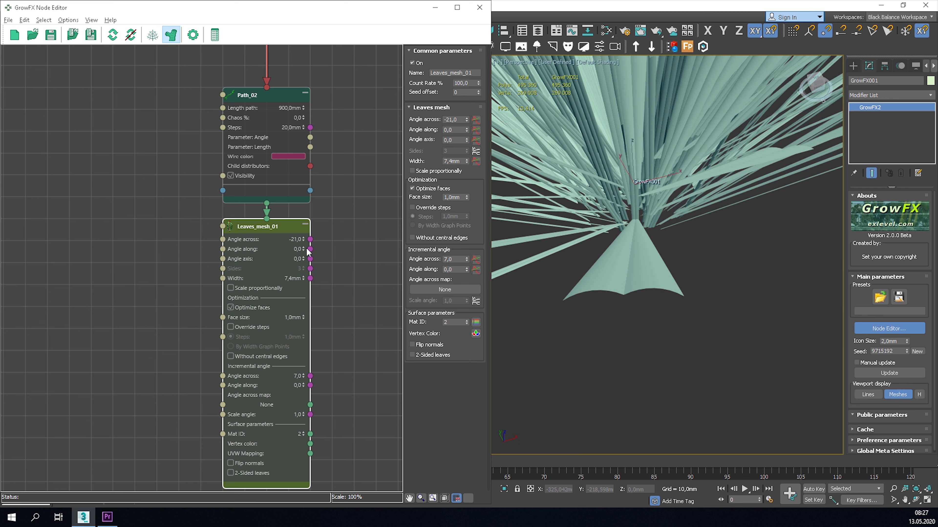
middle_drag(337, 263, 269, 240)
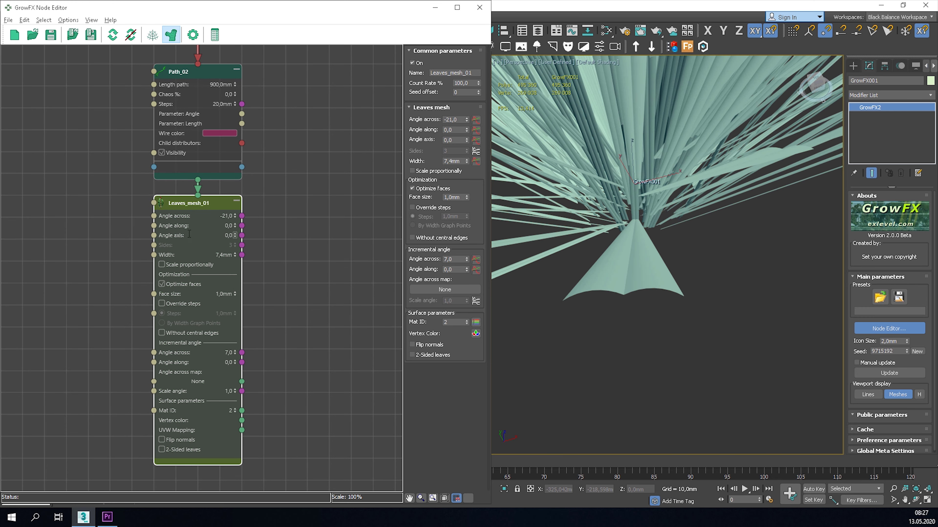
drag(243, 256, 328, 258)
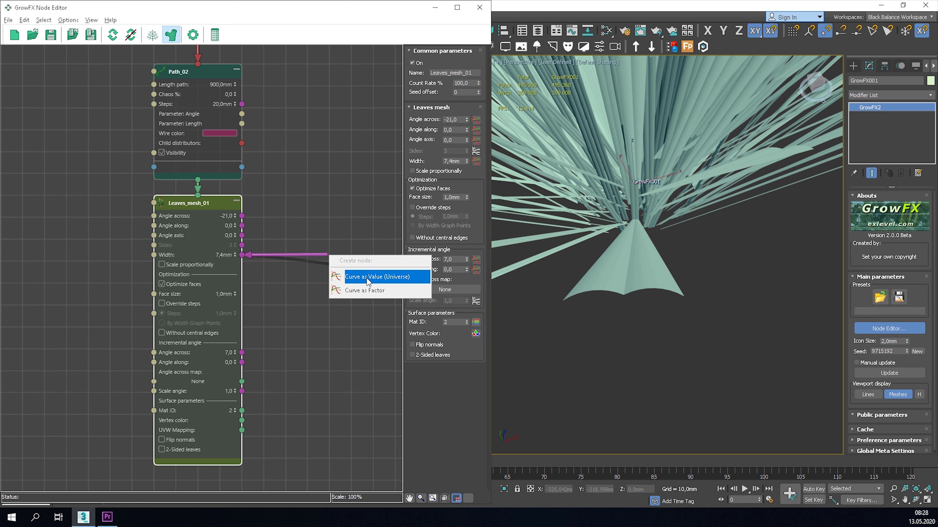
Add Curve_01 as a Width factor, raise Width to 10,73mm, and open its curve editor
click(375, 291)
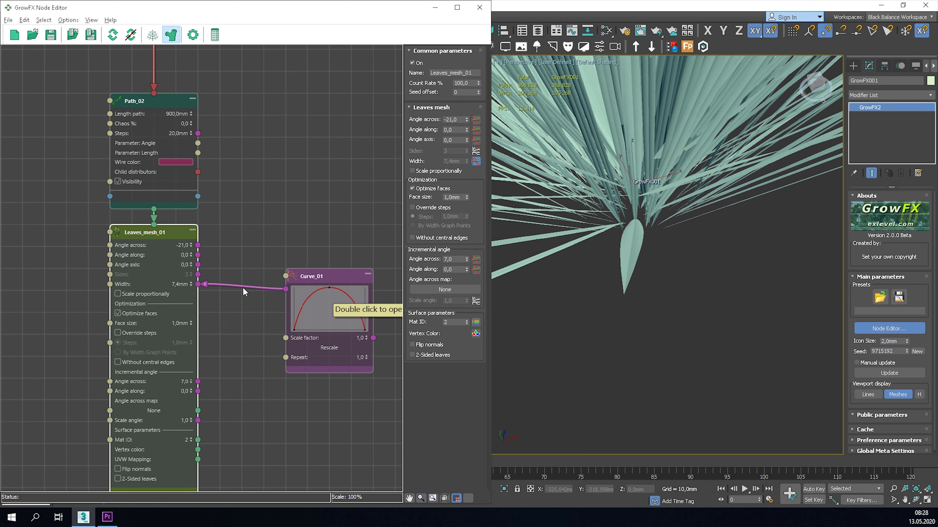
click(193, 299)
drag(192, 287, 192, 264)
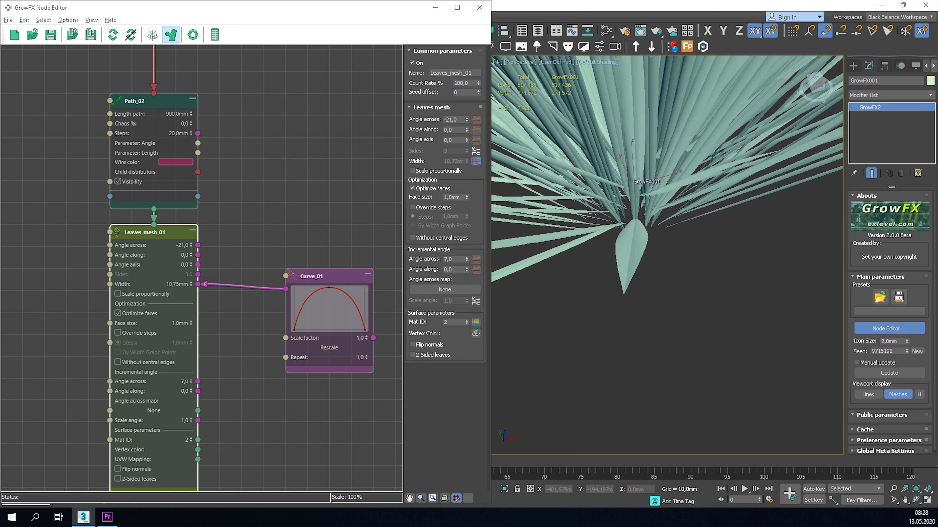
double_click(302, 307)
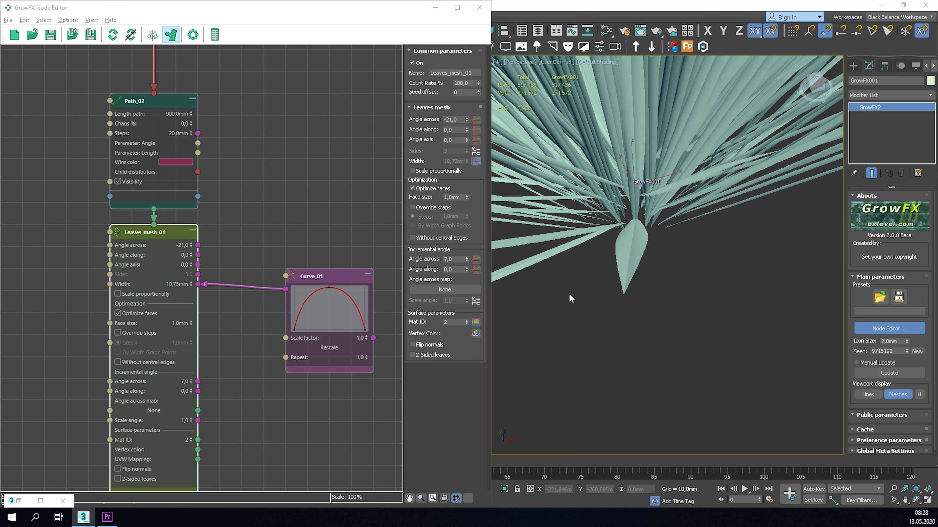
alt+middle_drag(642, 230, 647, 253)
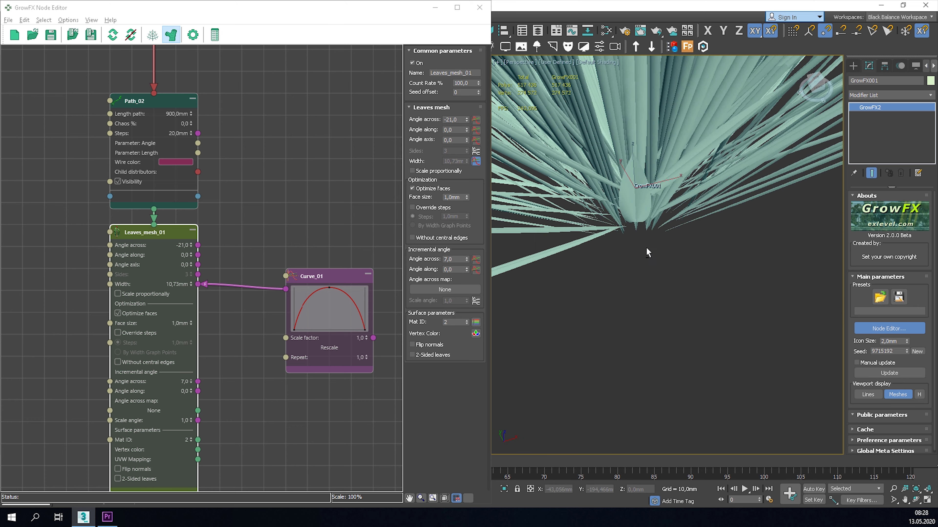
double_click(325, 303)
drag(344, 327, 405, 225)
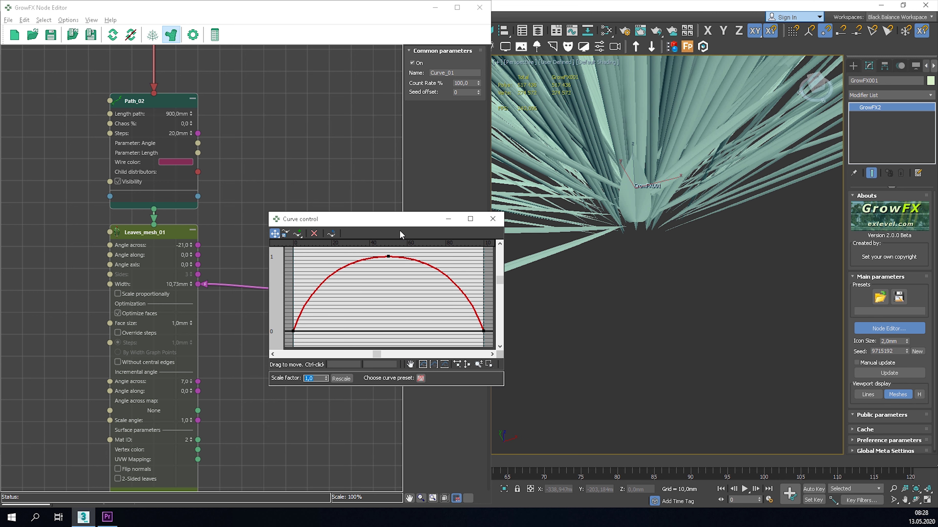
Raise Curve_01's start point to about 0,469 and ease its rise into the peak
click(294, 331)
drag(294, 331, 289, 297)
mouse_move(610, 261)
alt+middle_down()
mouse_move(607, 221)
mouse_move(573, 210)
alt+middle_up()
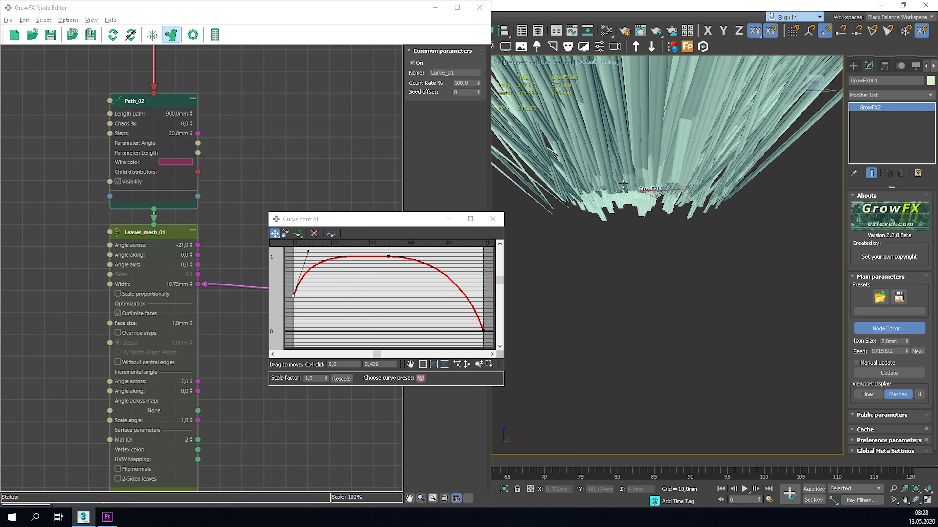
scroll(623, 184, up, 5)
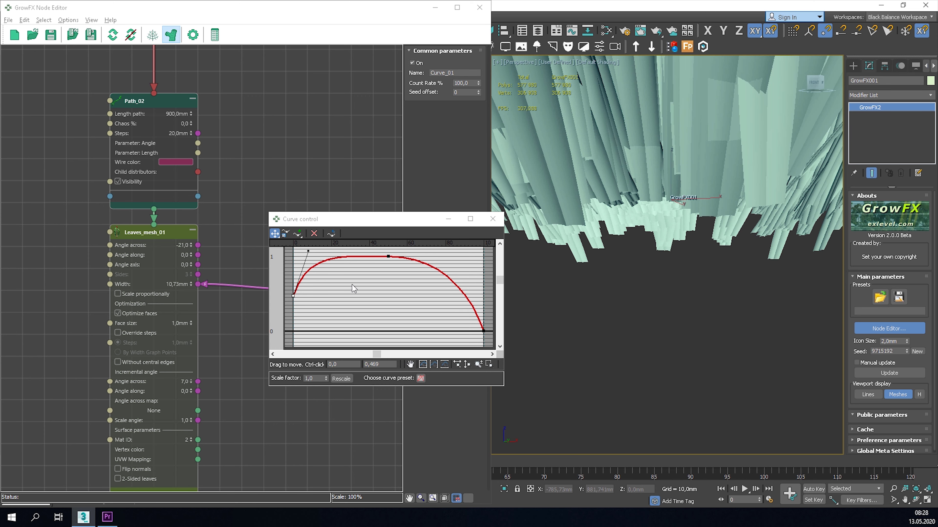
drag(308, 252, 320, 281)
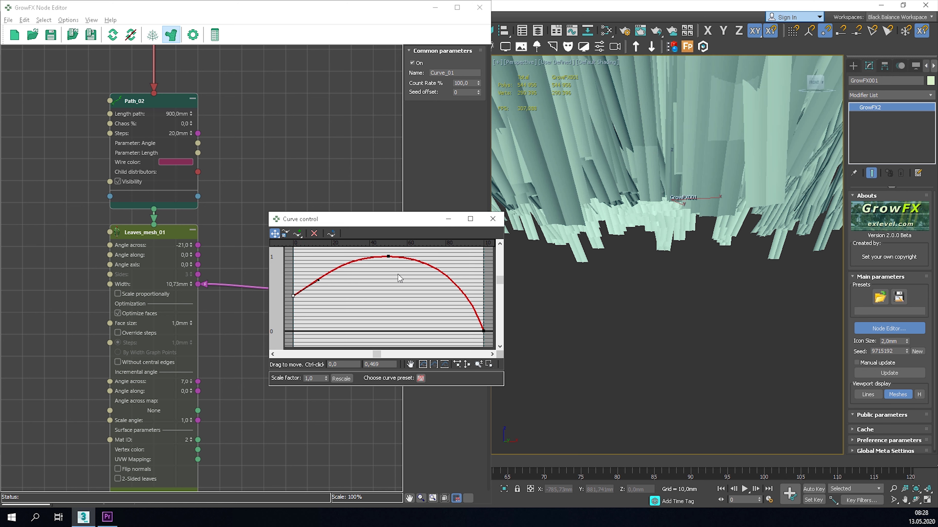
drag(388, 256, 388, 257)
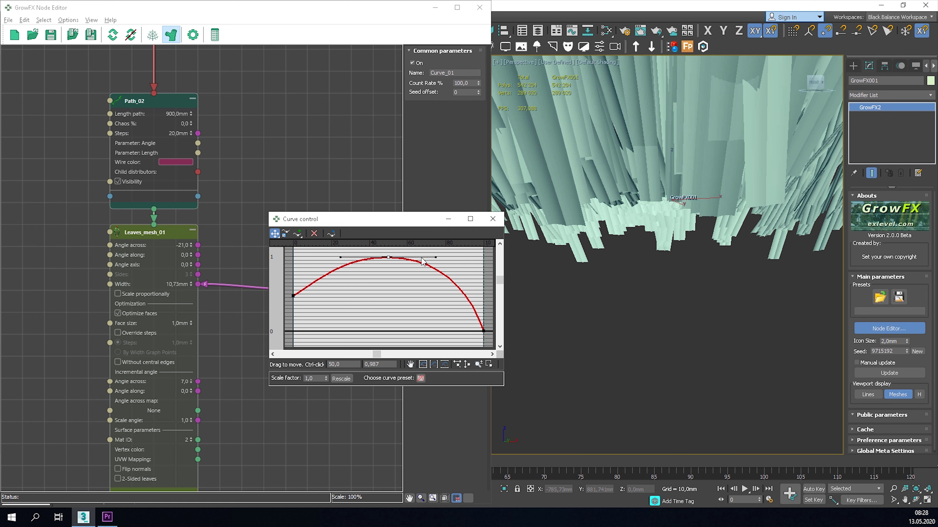
Bend the end point's handle so the width falls off toward the tip
click(483, 331)
drag(467, 286, 434, 323)
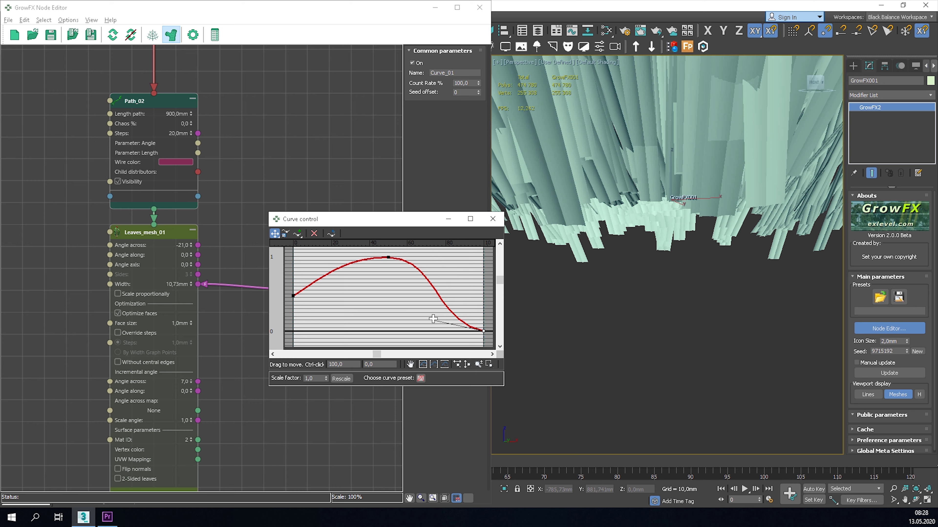
scroll(610, 265, down, 6)
alt+middle_drag(642, 233, 600, 281)
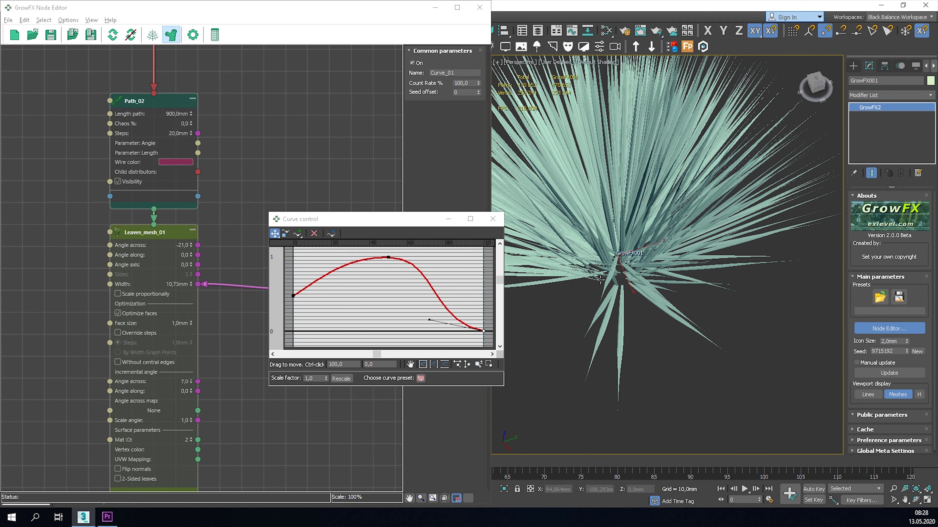
scroll(612, 355, up, 4)
mouse_move(638, 329)
alt+middle_down()
mouse_move(641, 315)
mouse_move(638, 346)
mouse_move(638, 325)
alt+middle_up()
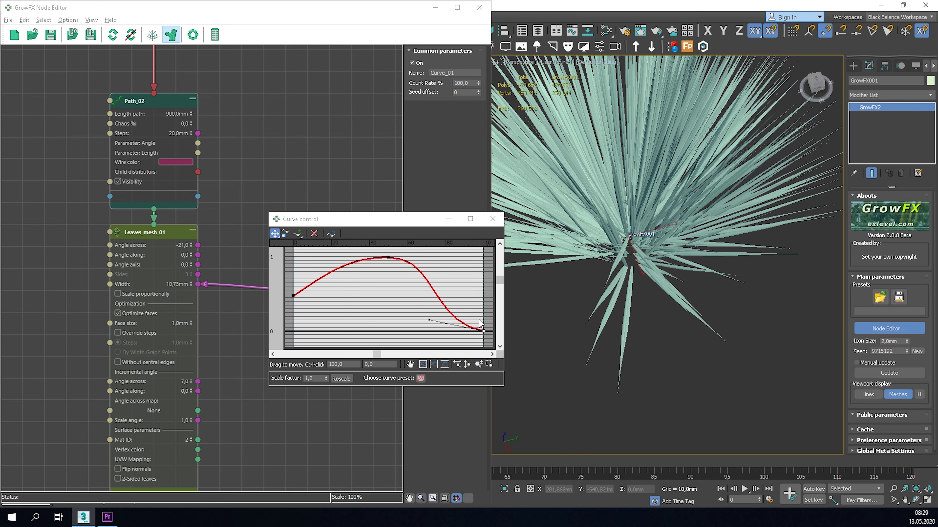
Refine the tip falloff and smooth the 0,935 peak, then return to the Node Editor
drag(427, 319, 447, 312)
click(389, 257)
drag(435, 259, 388, 261)
alt+middle_drag(646, 315, 639, 280)
scroll(630, 264, up, 4)
scroll(632, 274, up, 2)
scroll(633, 275, down, 5)
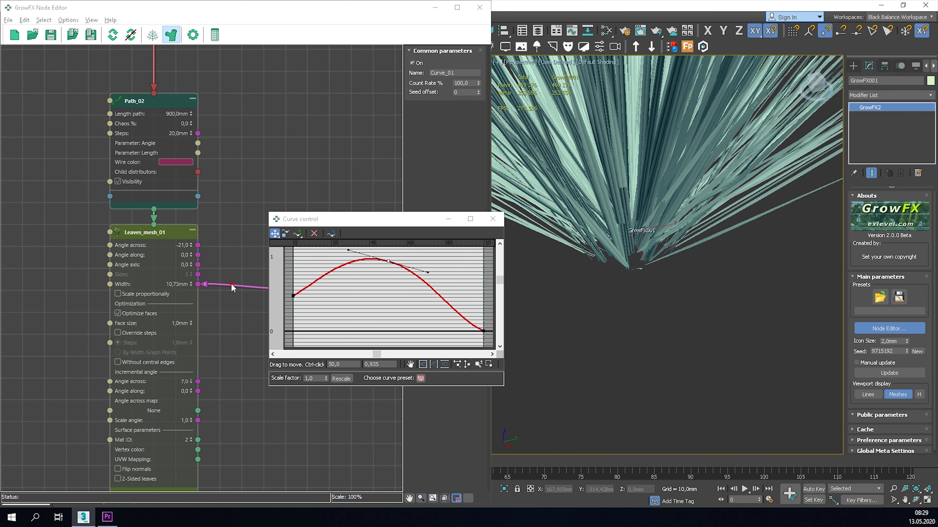
click(219, 298)
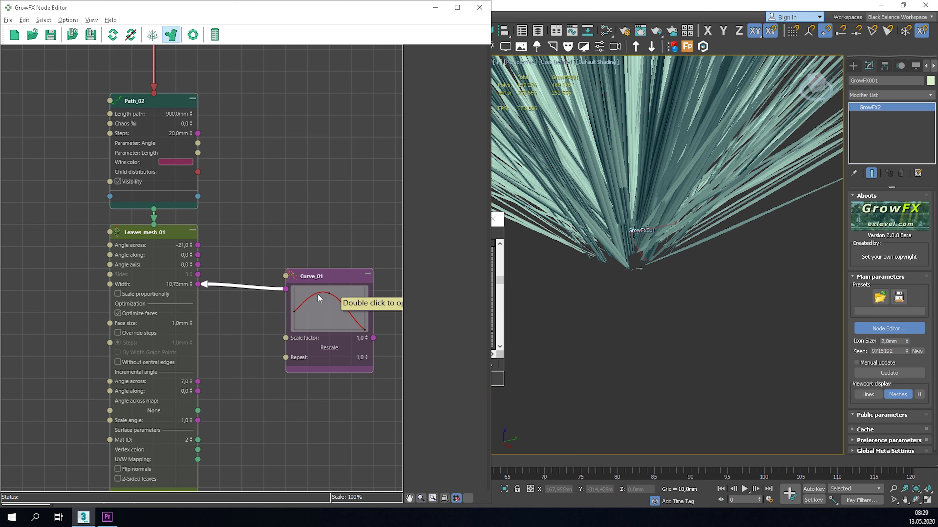
Raise the leaf Width to 21,675mm and remove the Curve_01 link
drag(191, 284, 206, 232)
key(Delete)
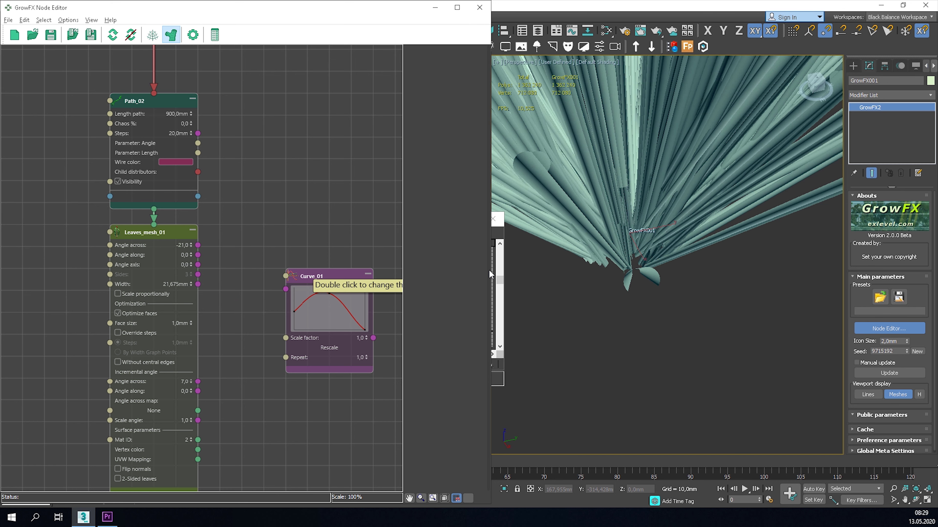
alt+middle_drag(662, 279, 662, 283)
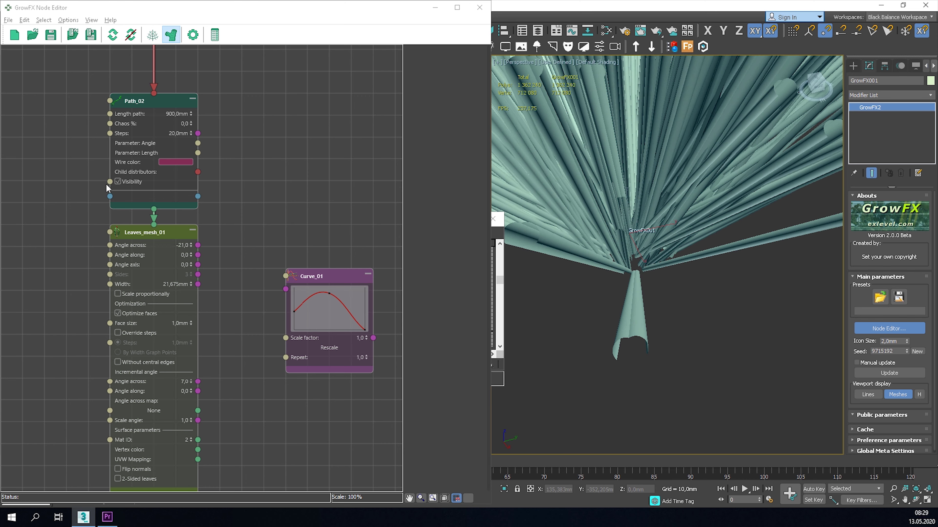
Set Angle across to -15, try incremental Angle across values, and rewire Curve_01 to Width
drag(192, 250, 192, 243)
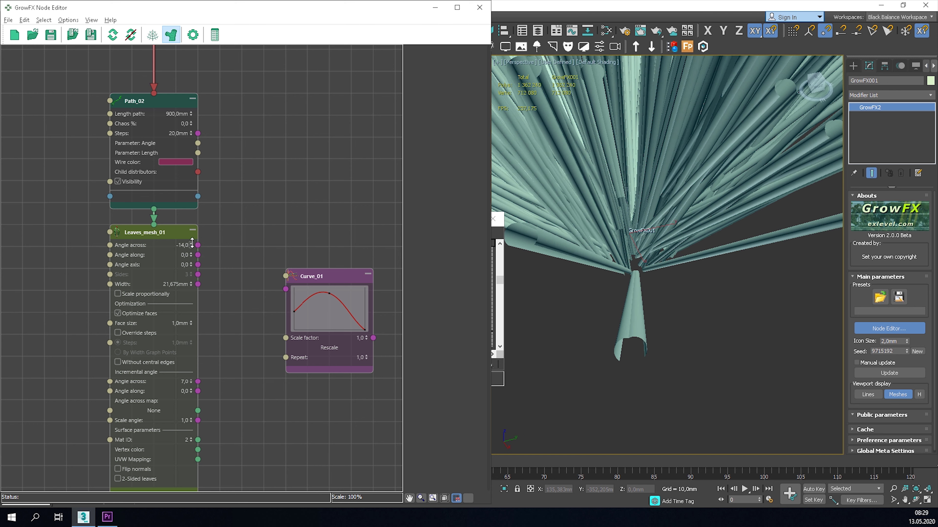
right_click(190, 382)
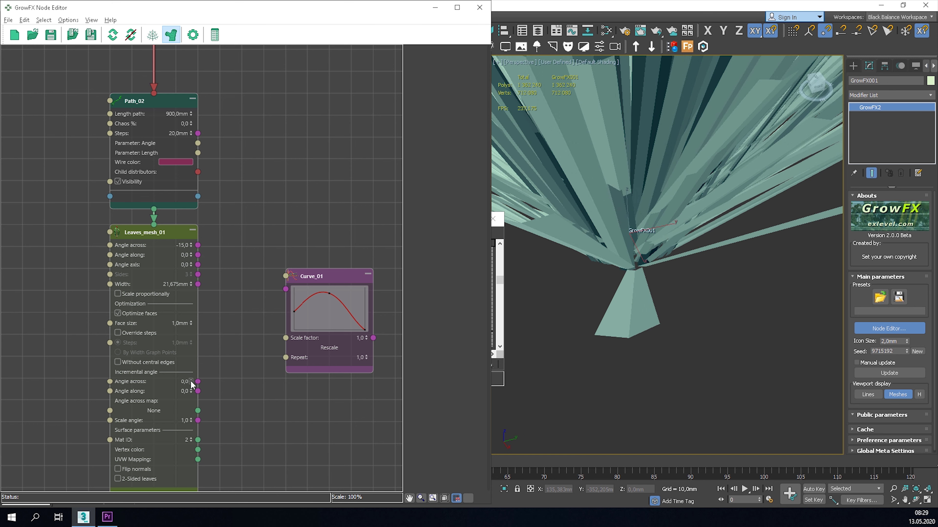
drag(191, 377, 193, 377)
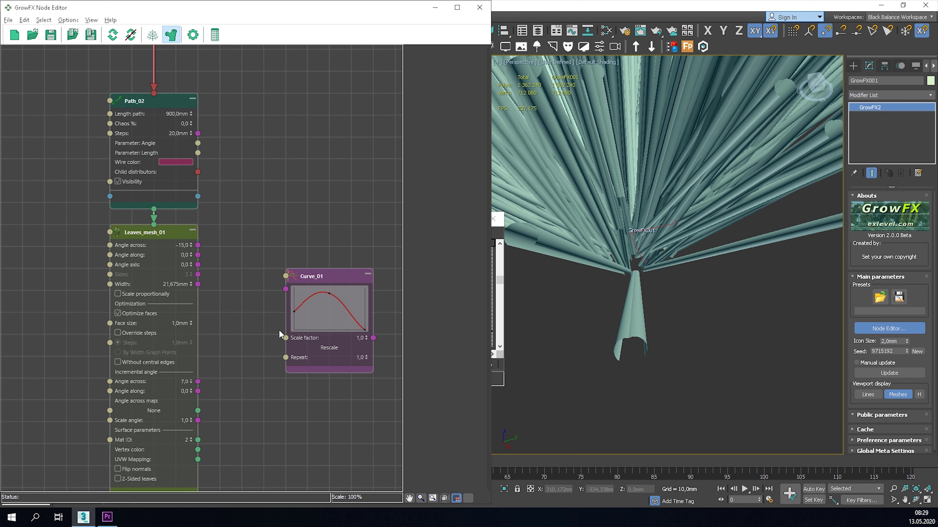
middle_drag(274, 318, 264, 284)
drag(187, 249, 277, 256)
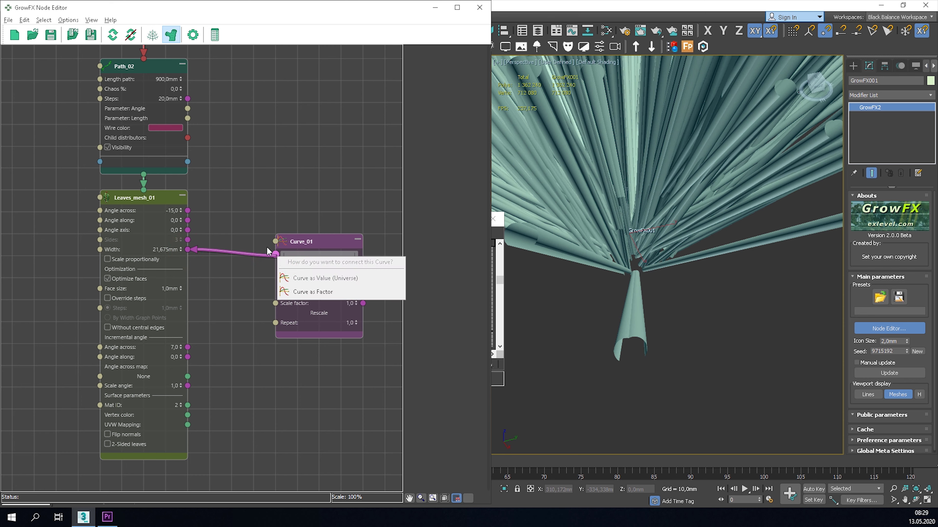
Connect Curve_01 as a Width factor and add Curve_02 as an incremental Angle across factor
click(312, 291)
drag(188, 347, 252, 375)
click(295, 389)
click(272, 355)
key(Delete)
drag(187, 347, 255, 375)
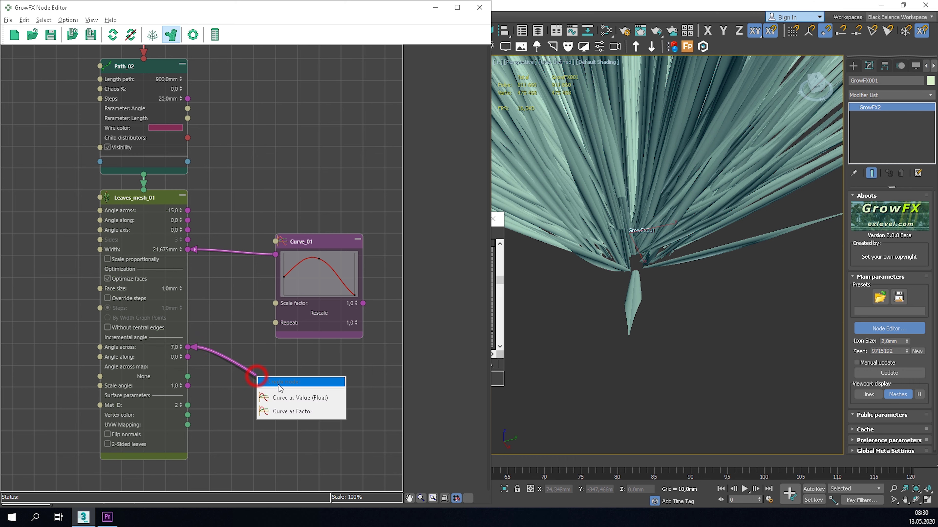
click(291, 412)
click(309, 376)
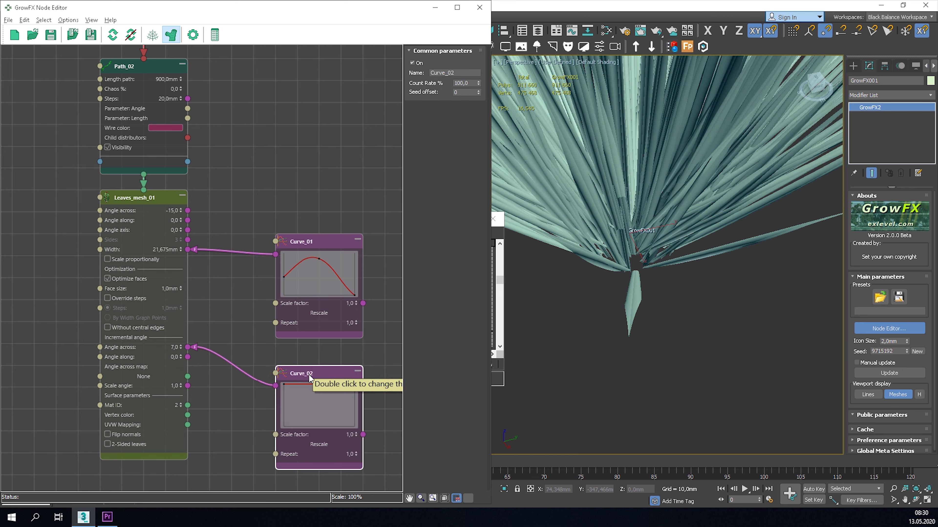
Shape Curve_02 to start at 0 and ease up to 1, then place it below Curve_01
double_click(313, 395)
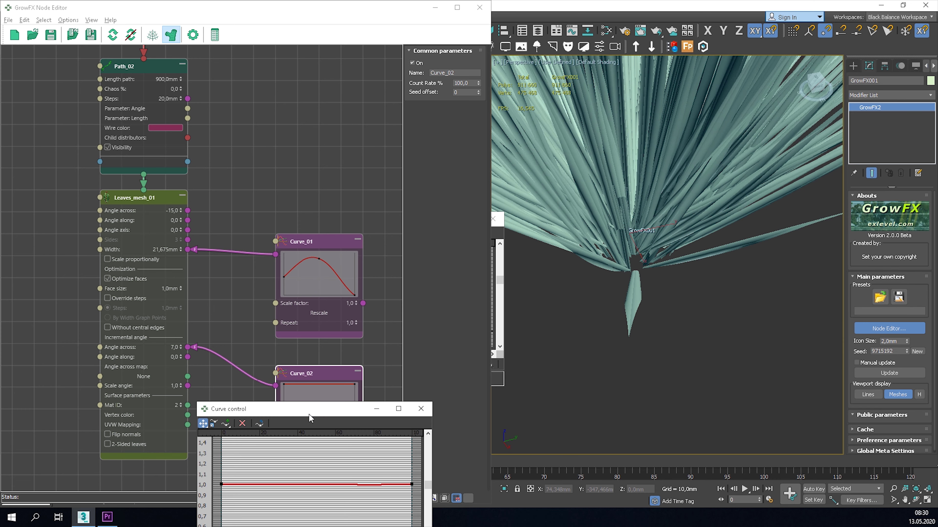
click(214, 307)
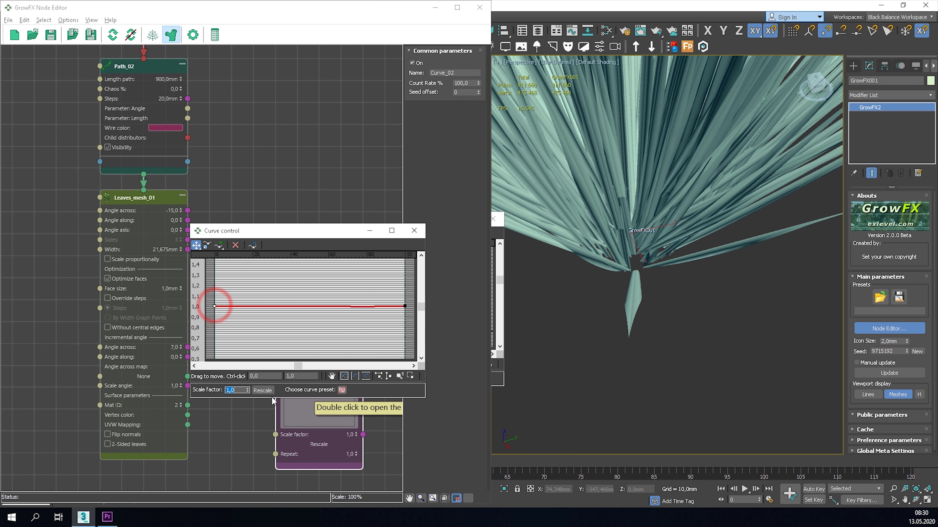
text(0)
key(Return)
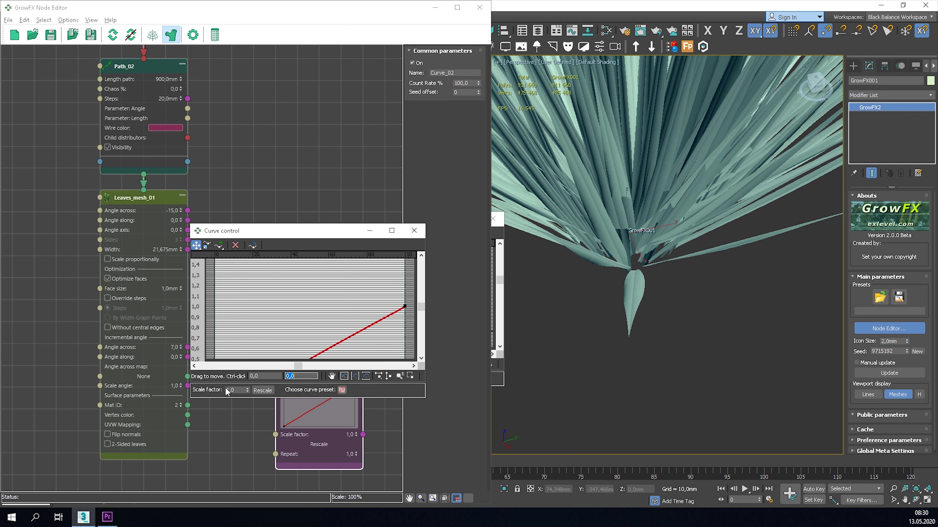
click(354, 376)
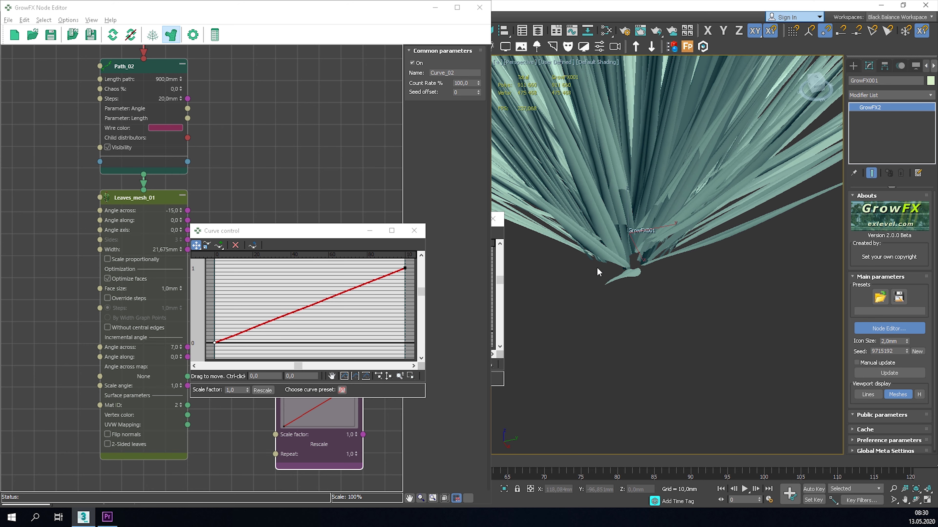
right_click(403, 268)
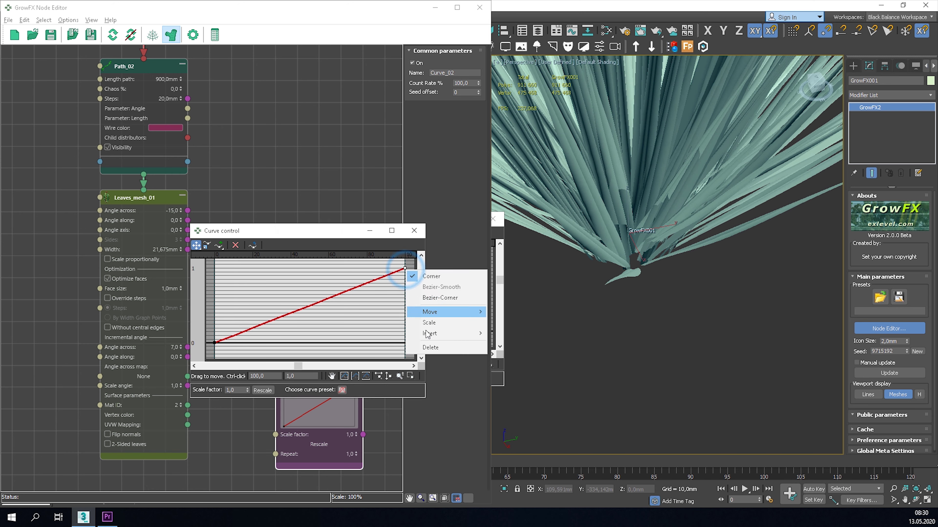
click(443, 299)
drag(354, 284, 270, 275)
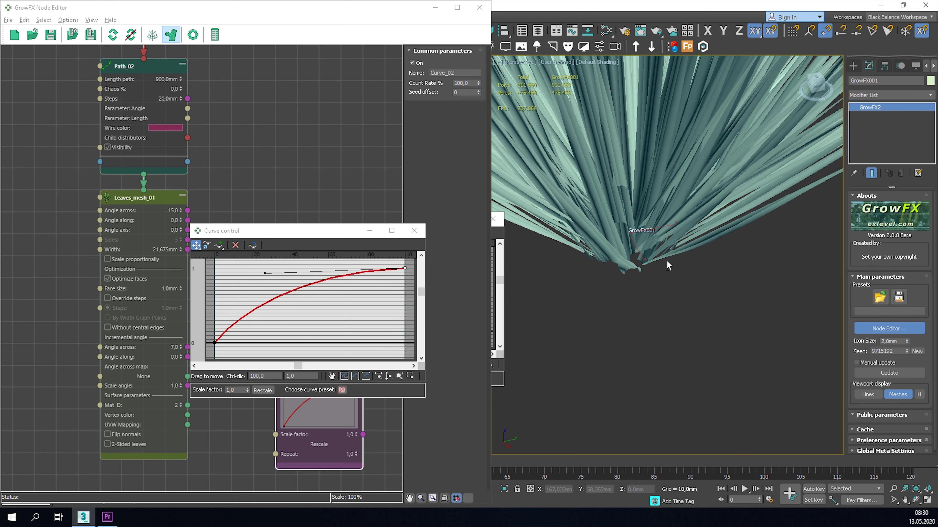
click(413, 230)
drag(306, 375, 306, 362)
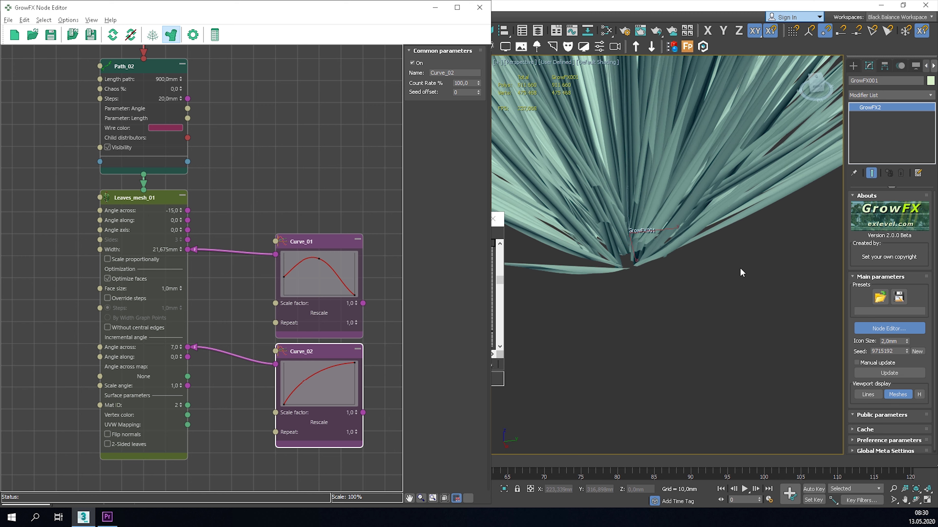
Set Leaves_mesh_01's Width to 10,0mm and display the plant as lines
key(m)
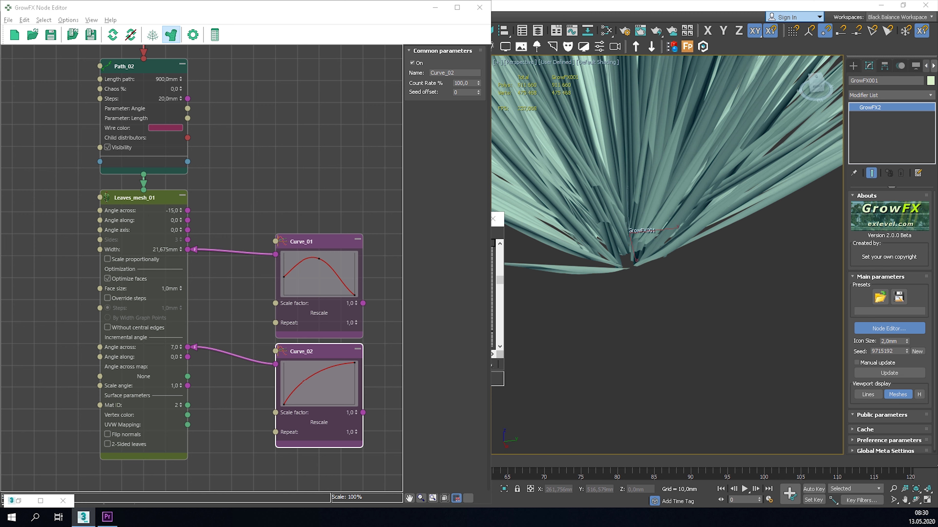
click(172, 252)
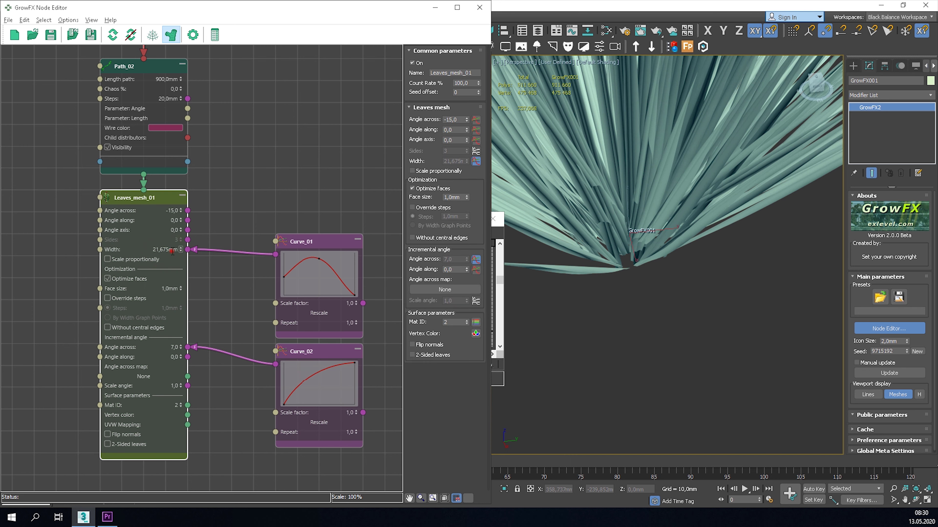
text(5)
key(Return)
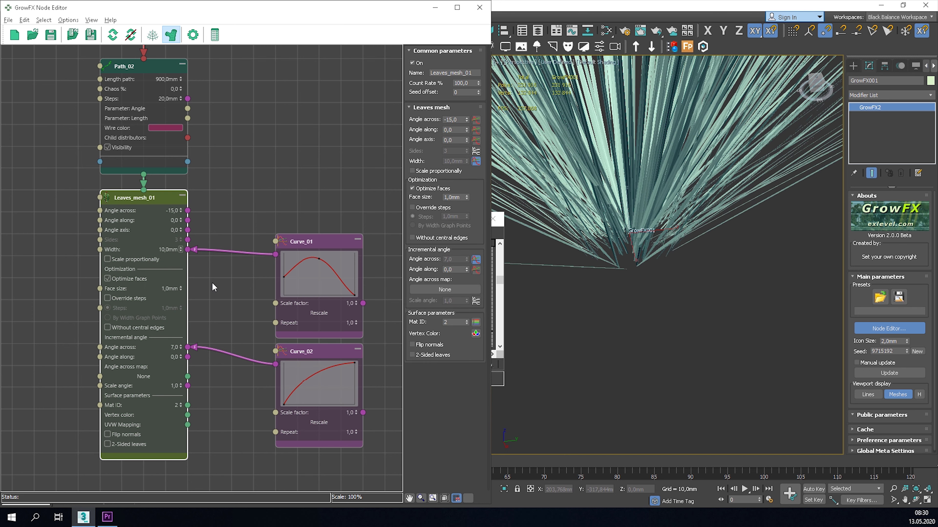
scroll(685, 273, down, 3)
alt+middle_drag(684, 274, 605, 215)
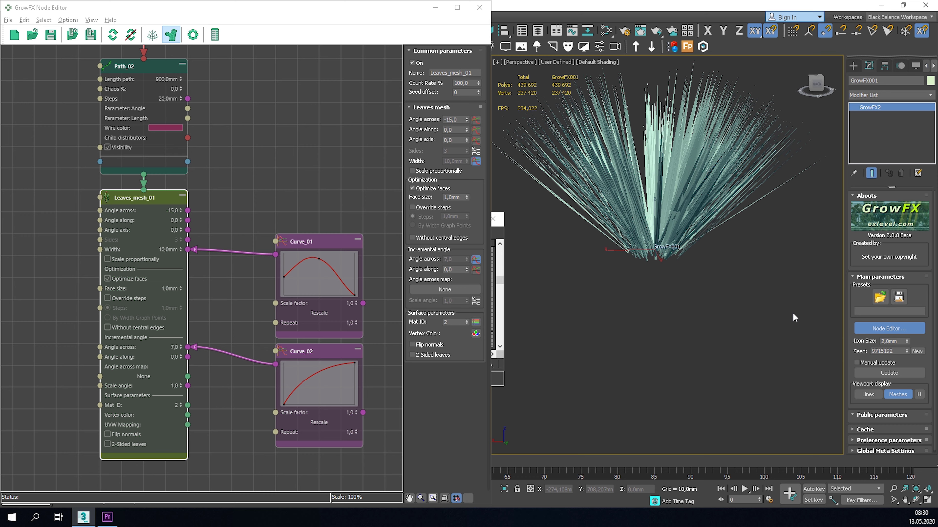
click(867, 395)
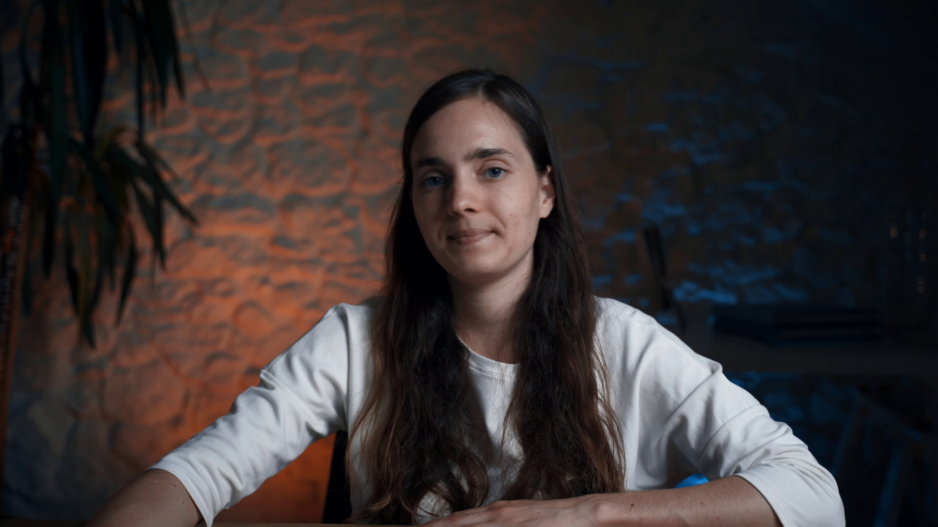